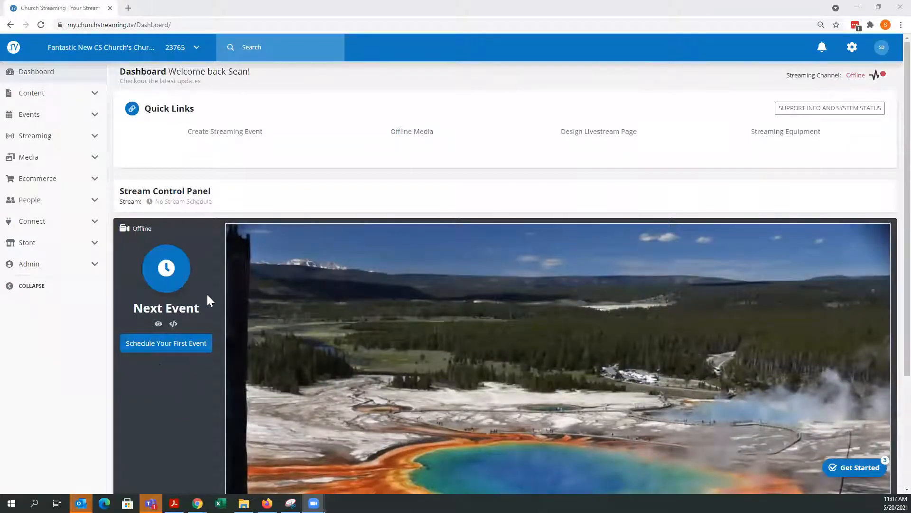
- Open the list of streaming events from the dashboard and return to the dashboard
scroll(185, 320, down, 2)
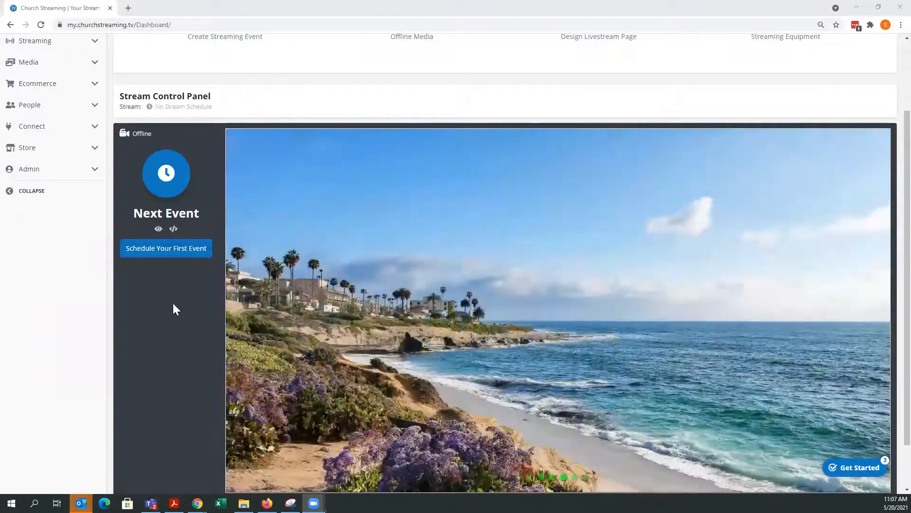
scroll(173, 304, up, 2)
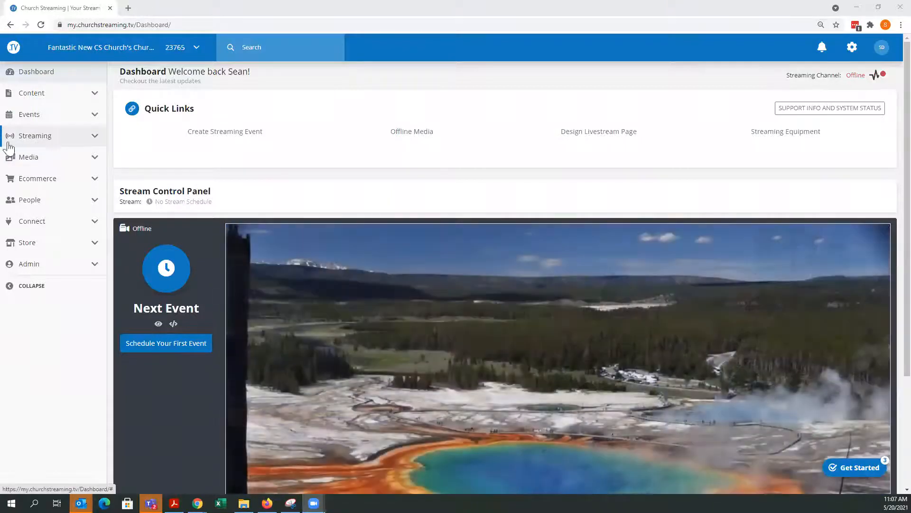
click(93, 137)
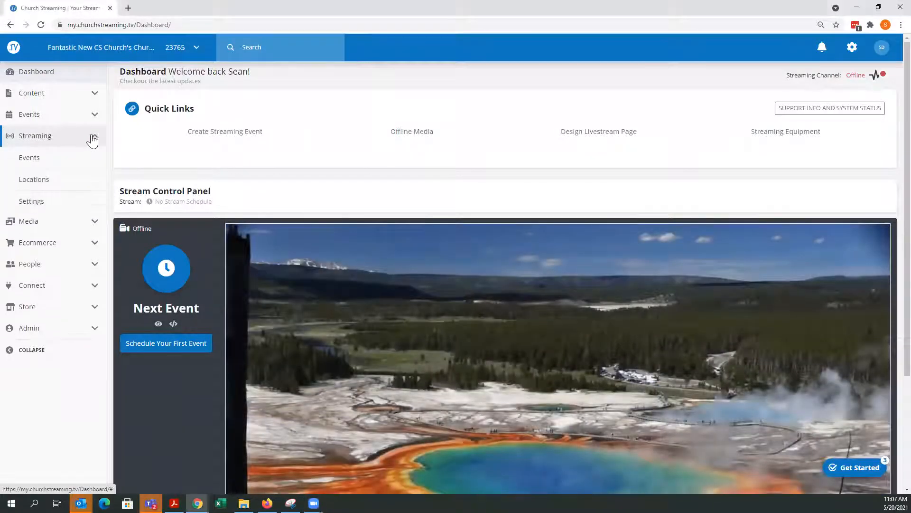
click(30, 158)
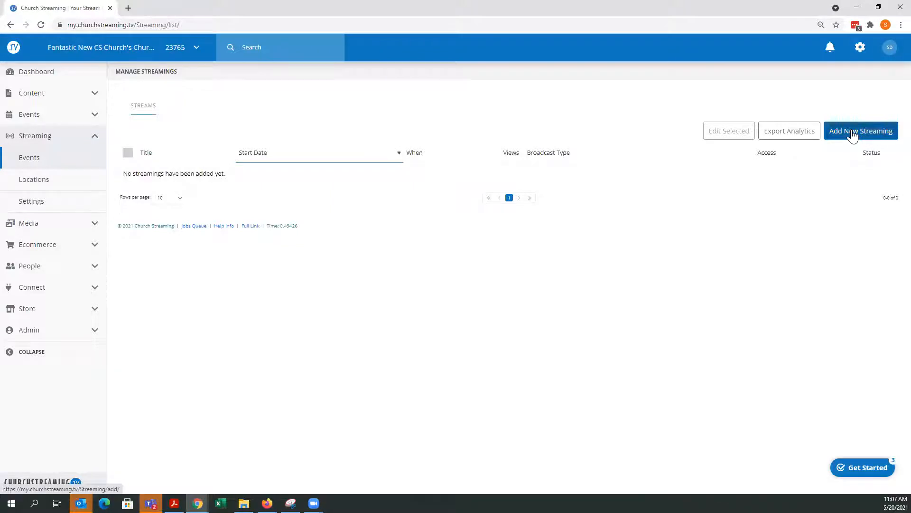
click(22, 78)
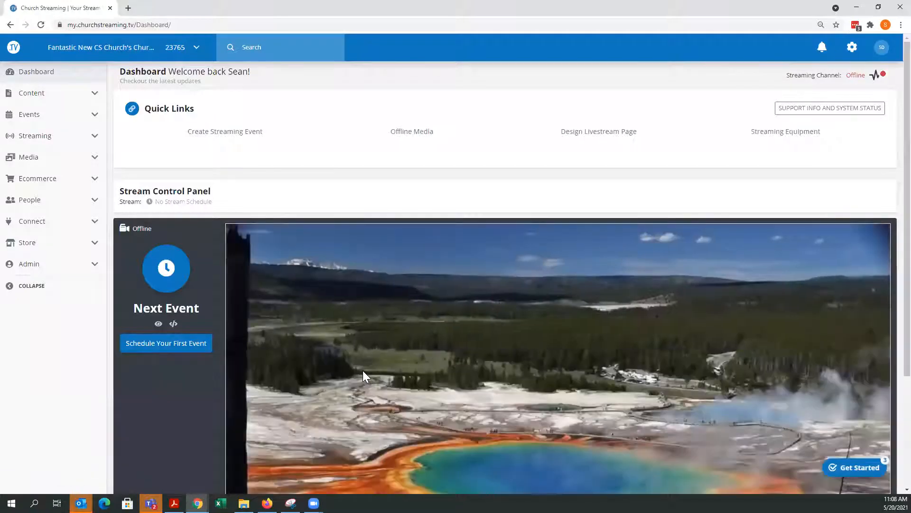
- Open the Create Streaming Event form from the quick links and go back to the dashboard
scroll(520, 418, down, 3)
scroll(520, 419, up, 2)
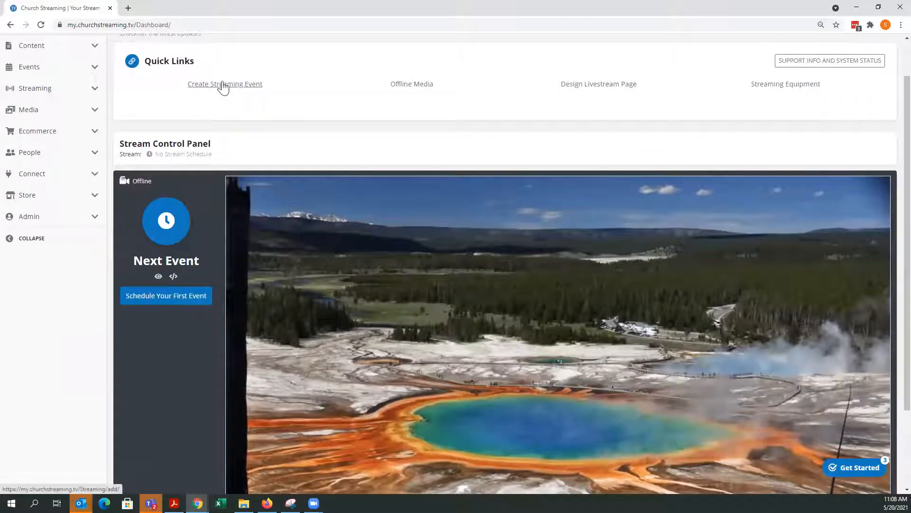
scroll(261, 118, up, 1)
click(224, 132)
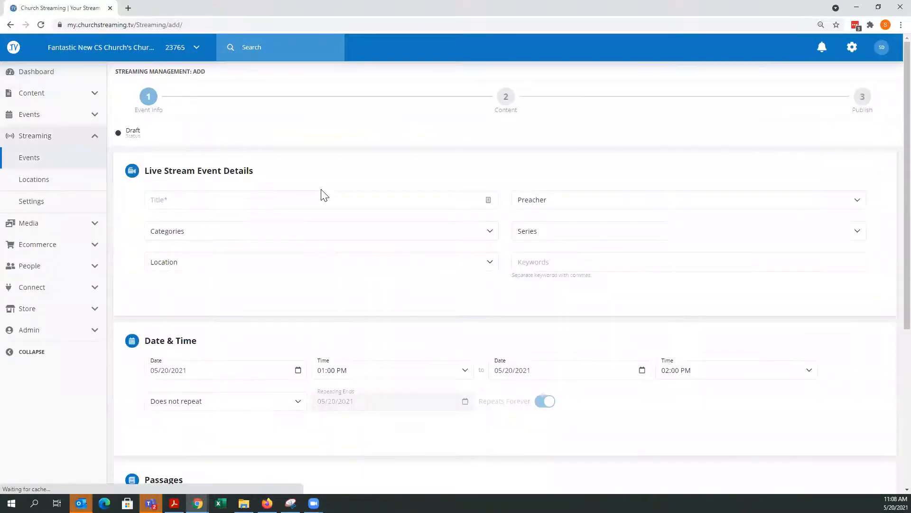
click(41, 72)
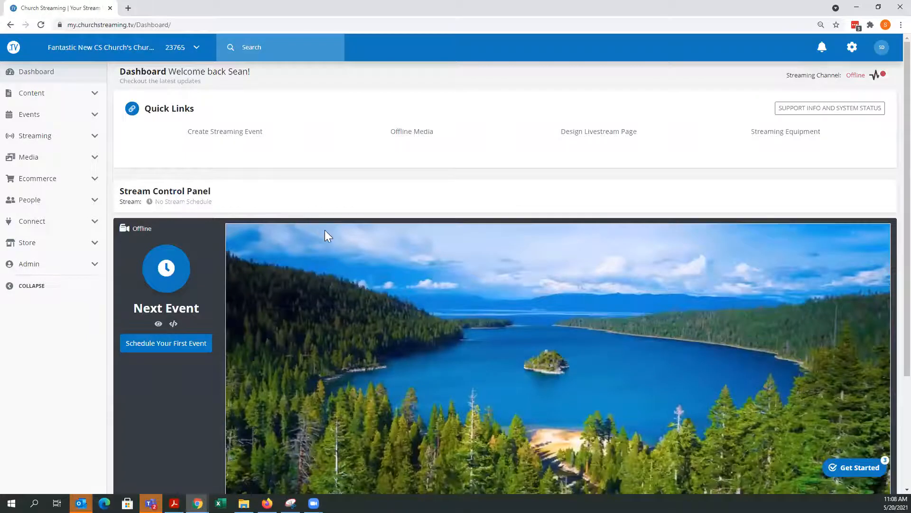
- Open the site's account settings page from the settings menu
click(95, 203)
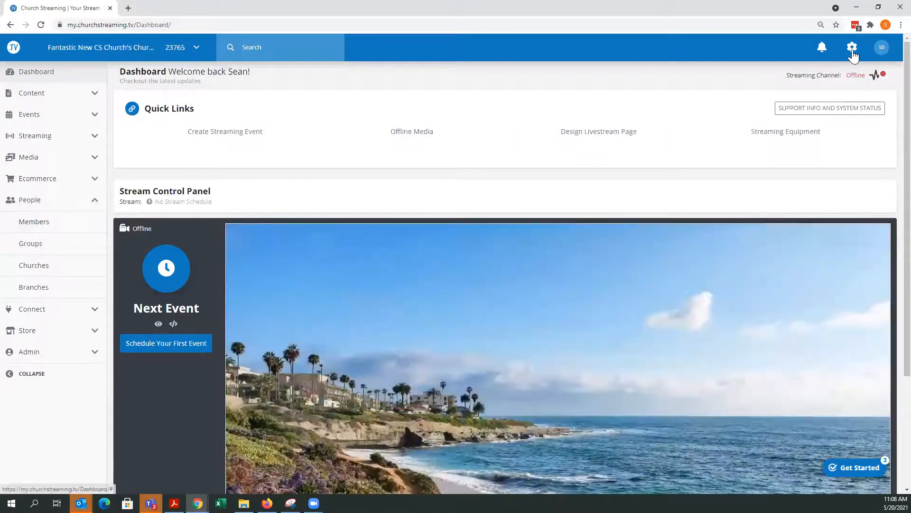
click(852, 51)
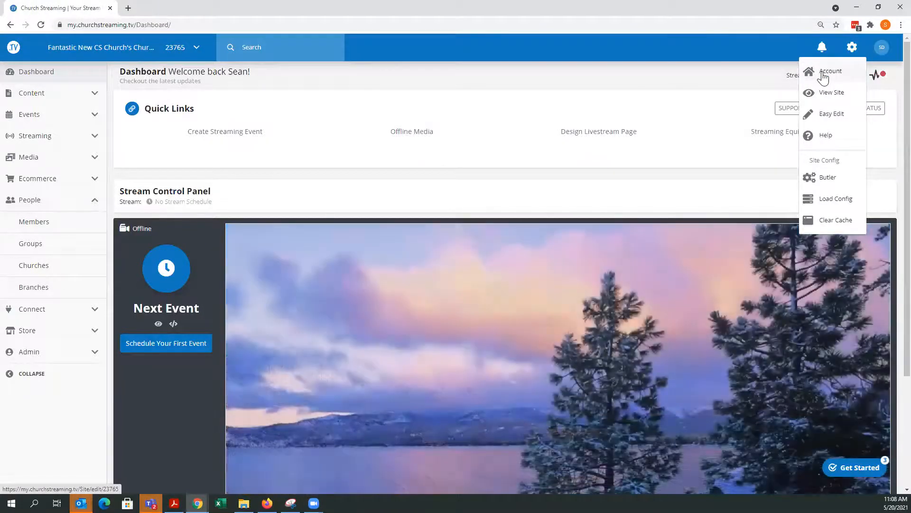
click(824, 76)
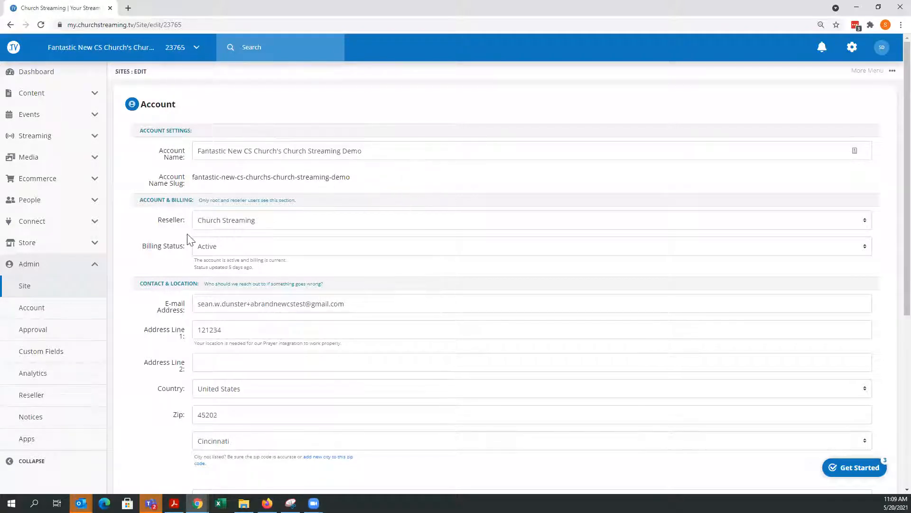
- Review the account's contact, location, timezone and cloud network settings, including the timezone options
scroll(324, 191, down, 2)
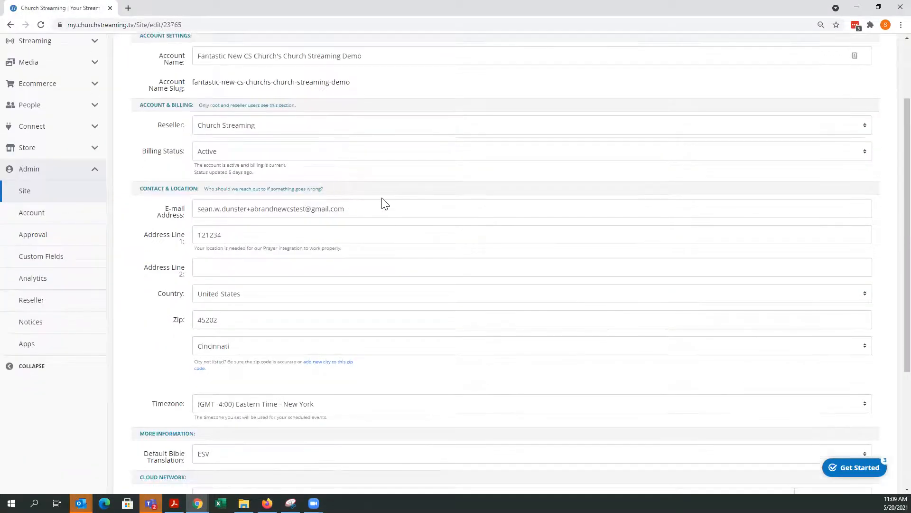
scroll(385, 203, down, 1)
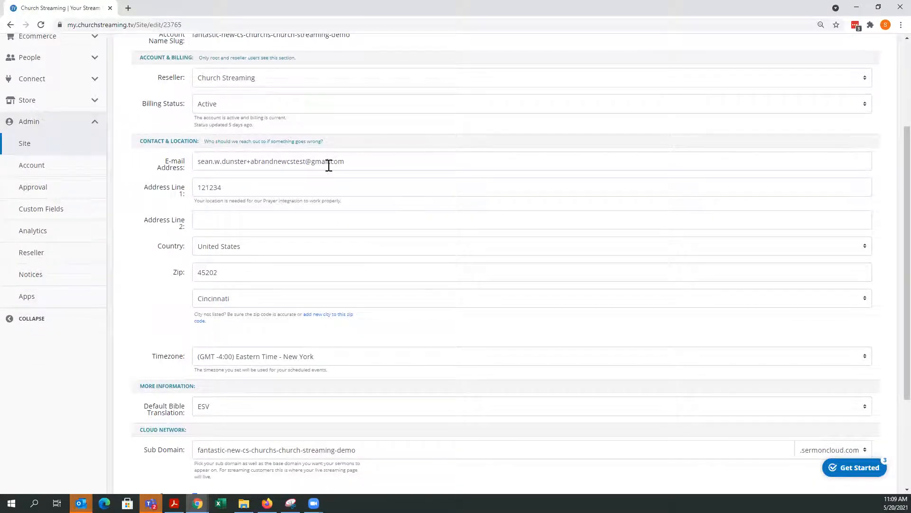
scroll(328, 164, down, 1)
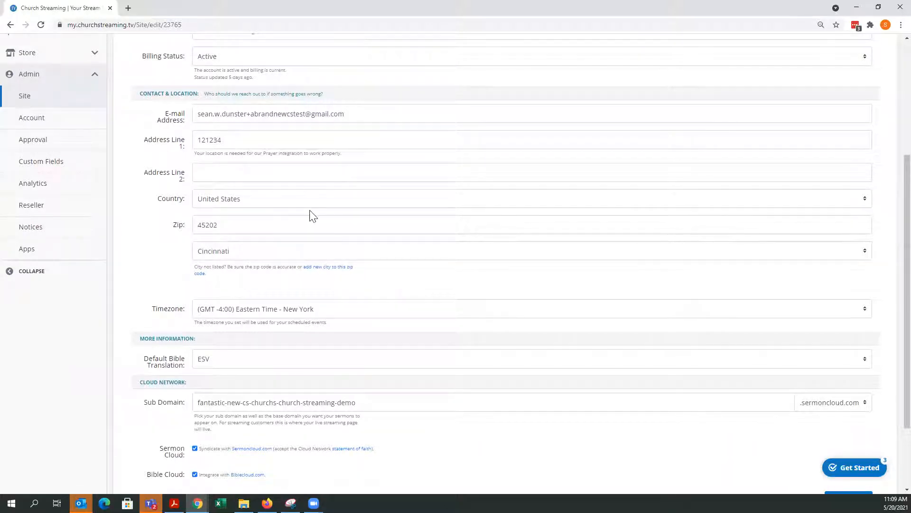
scroll(313, 216, down, 2)
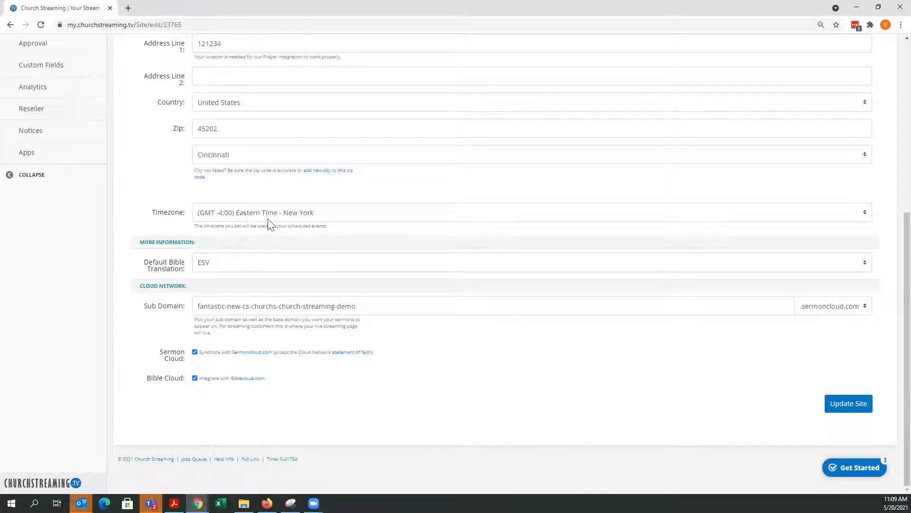
click(276, 214)
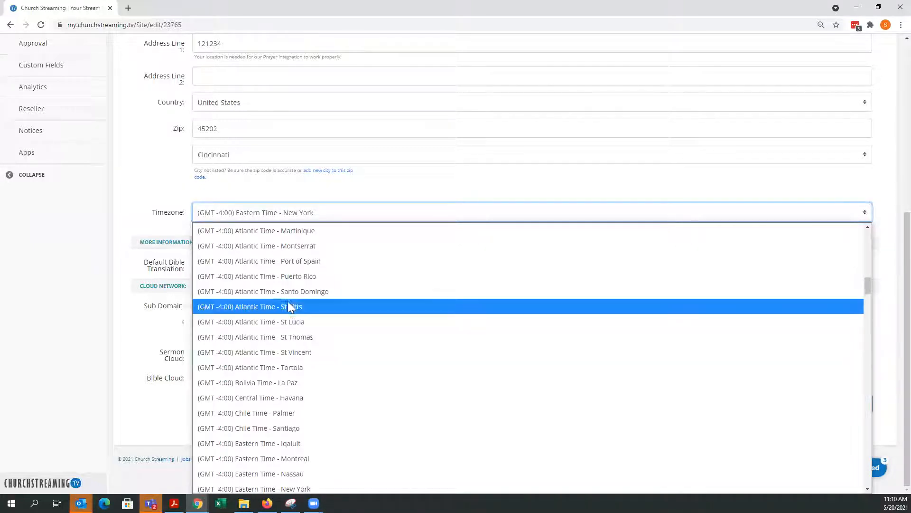
click(323, 190)
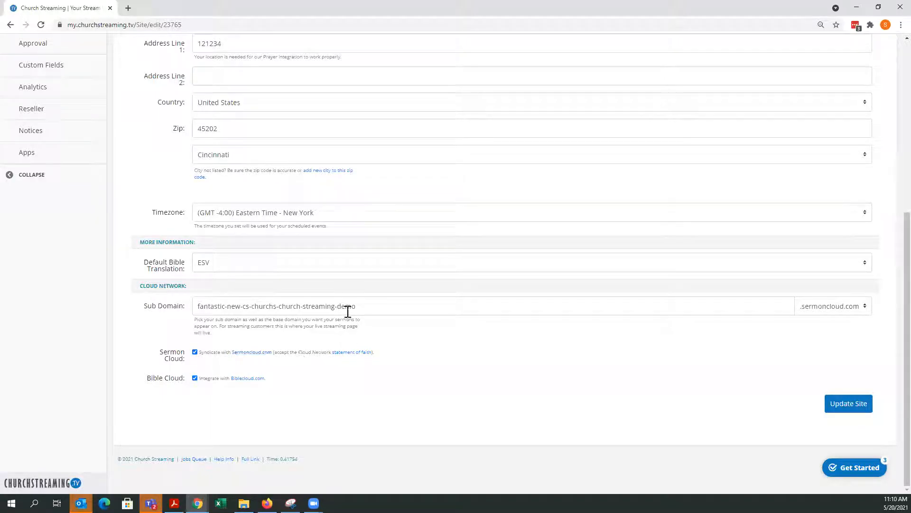
scroll(368, 318, up, 5)
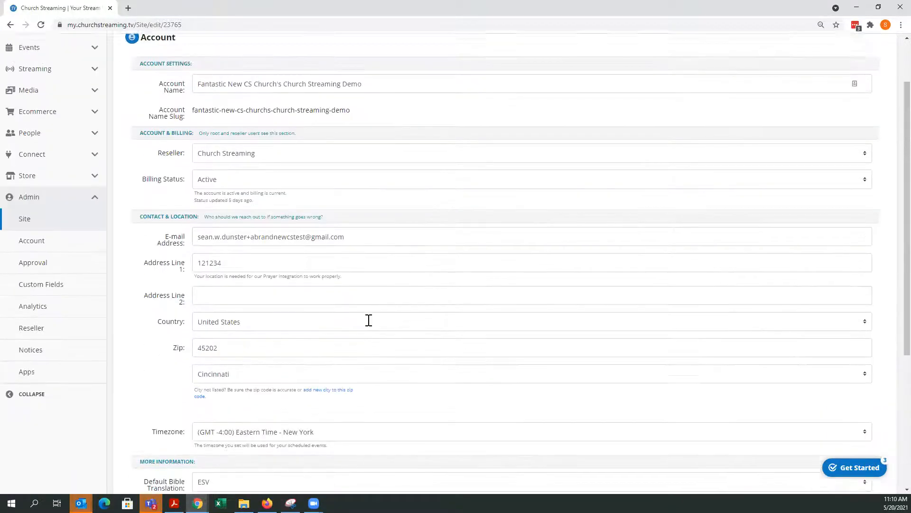
scroll(368, 318, up, 2)
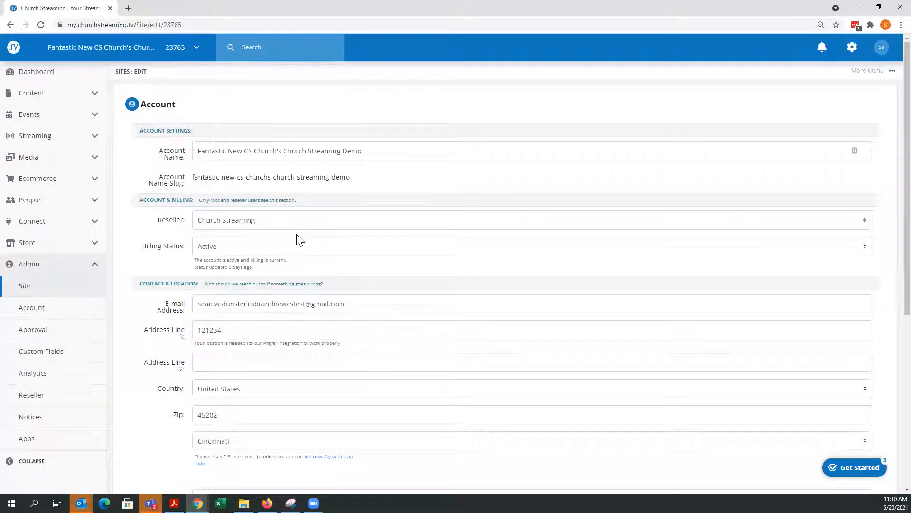
scroll(402, 268, down, 3)
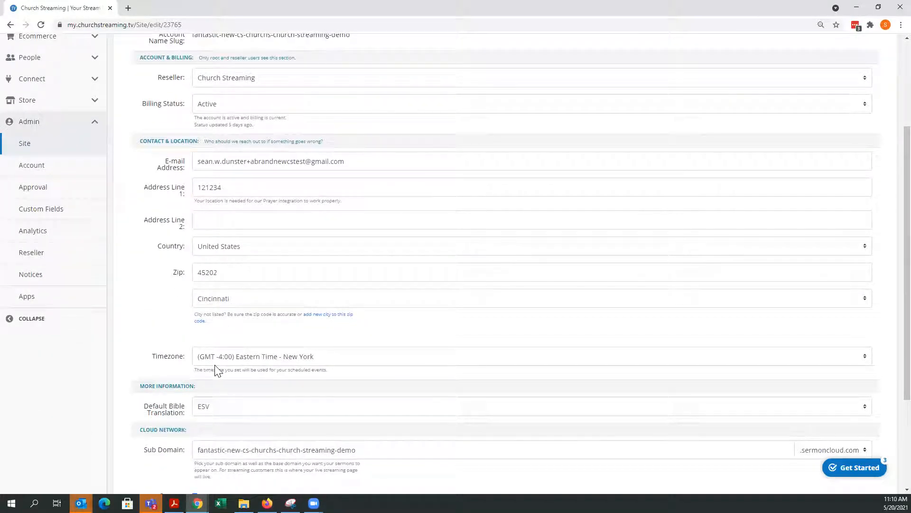
scroll(217, 370, up, 3)
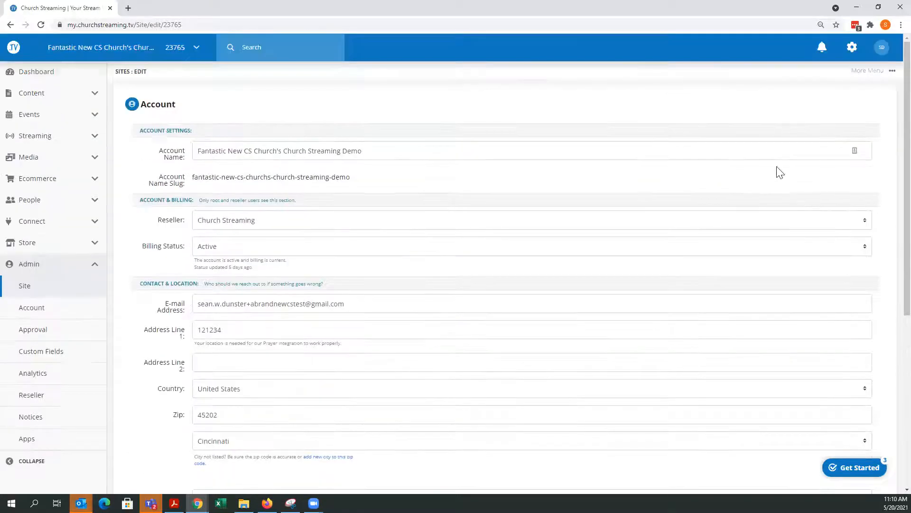
- Start a new streaming event from the dashboard and title it "This is my new streaming test"
click(43, 72)
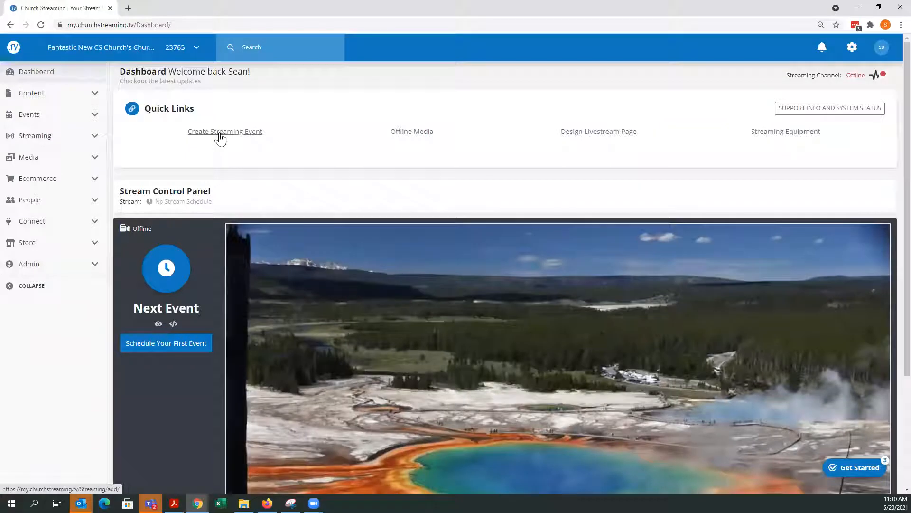
click(220, 135)
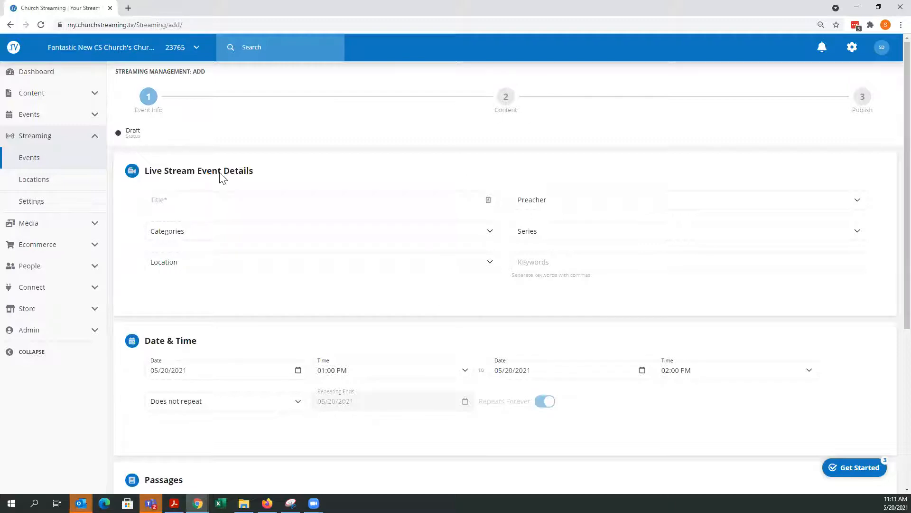
click(185, 202)
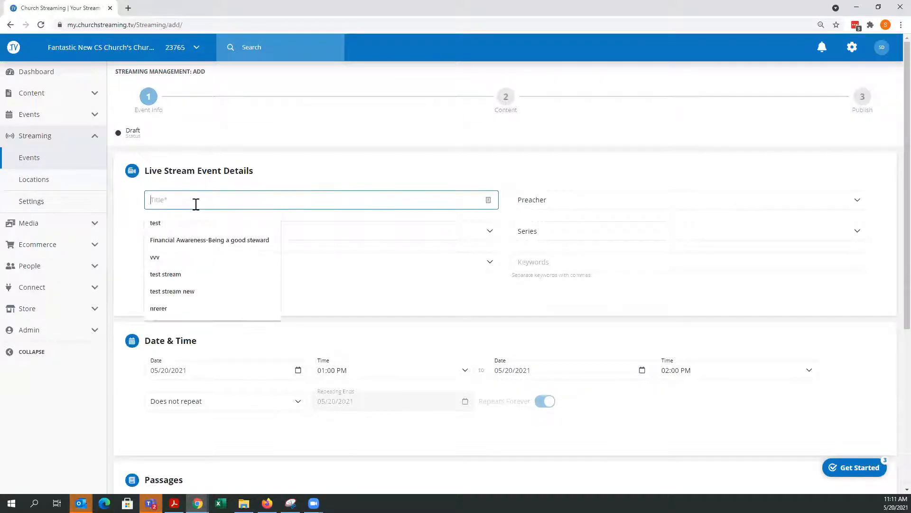
text(This is my new stream.ing)
key(BackSpace)
key(BackSpace)
key(BackSpace)
key(BackSpace)
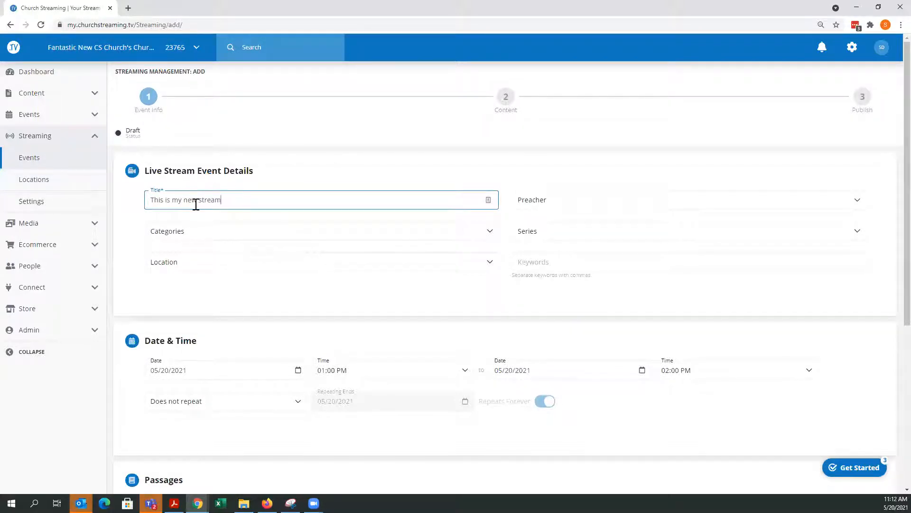
text(ing test)
click(565, 174)
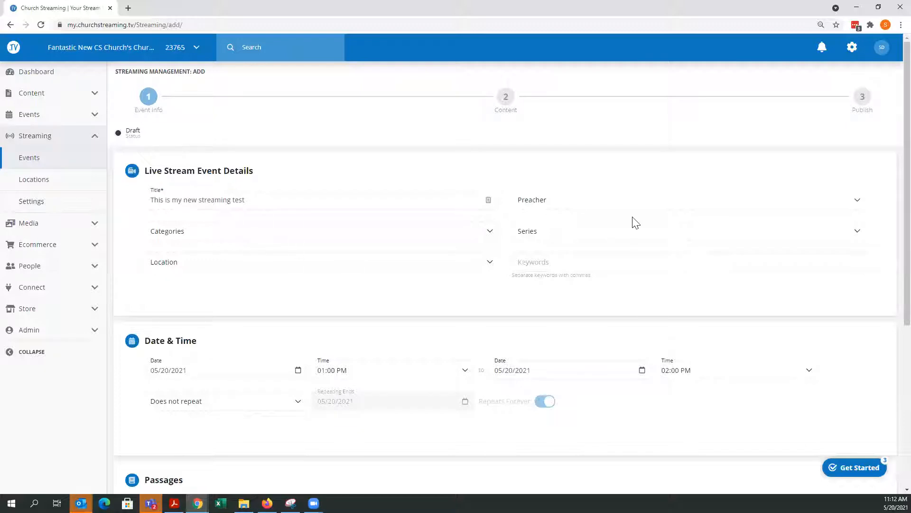
- Browse the Preacher, Series and Location options for the event without selecting any
click(630, 203)
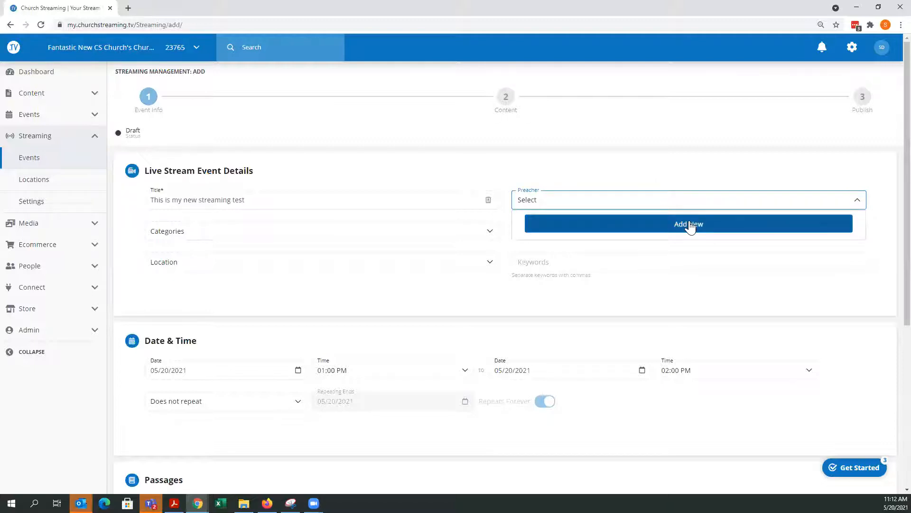
click(663, 170)
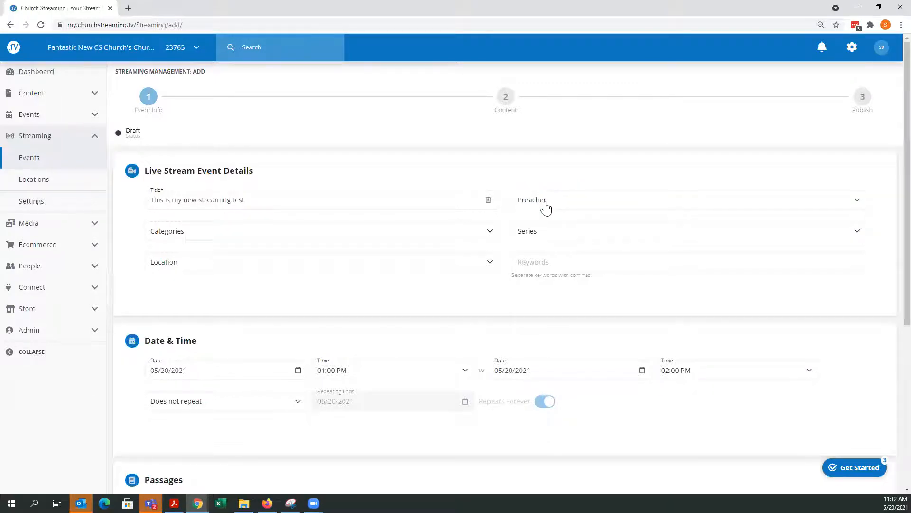
click(576, 208)
click(579, 203)
click(560, 231)
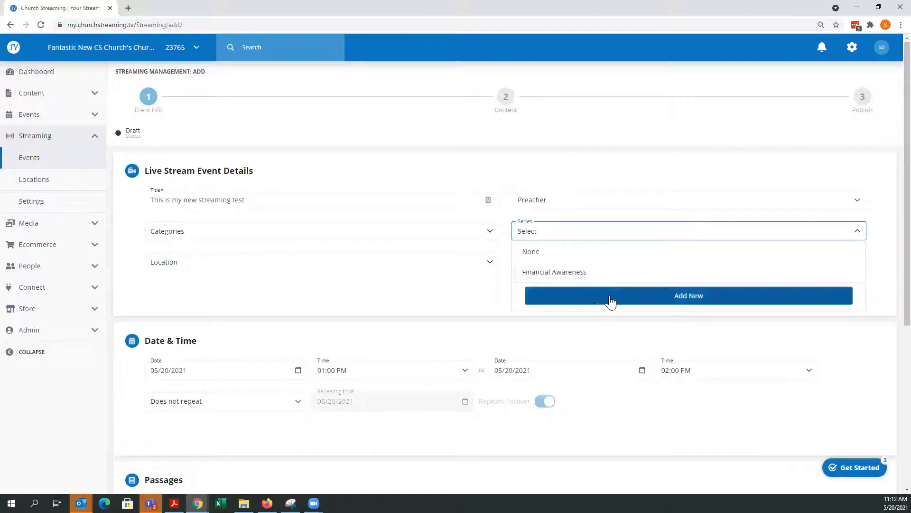
click(579, 184)
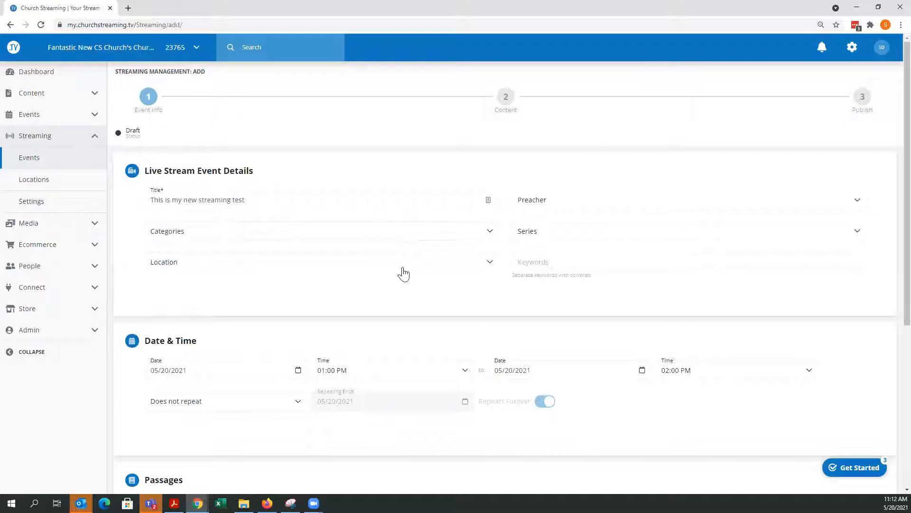
click(401, 270)
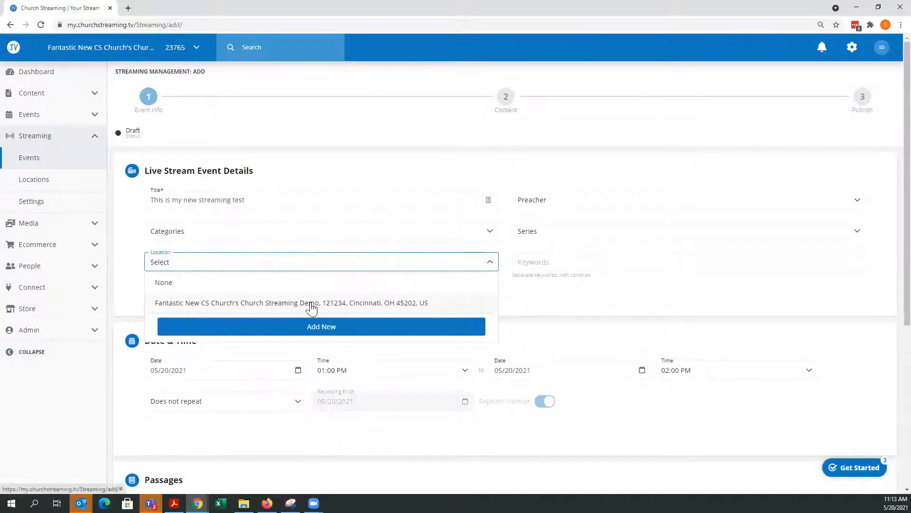
click(343, 178)
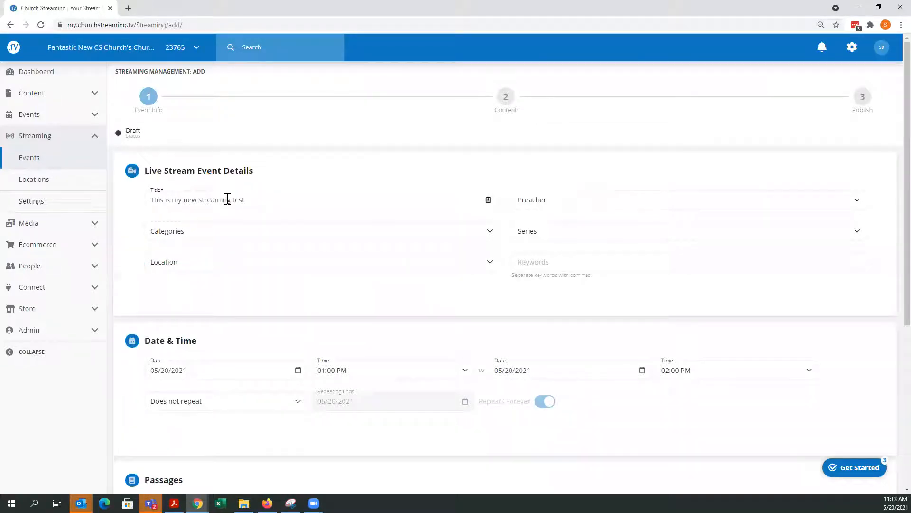
- Pick May 20, 2021 as the event's start date in the date picker
scroll(292, 262, down, 2)
scroll(294, 289, down, 2)
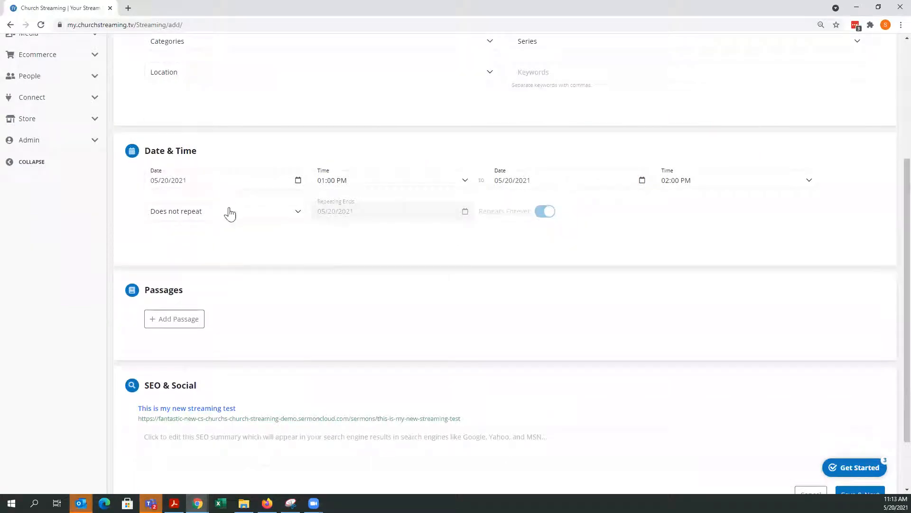
click(194, 181)
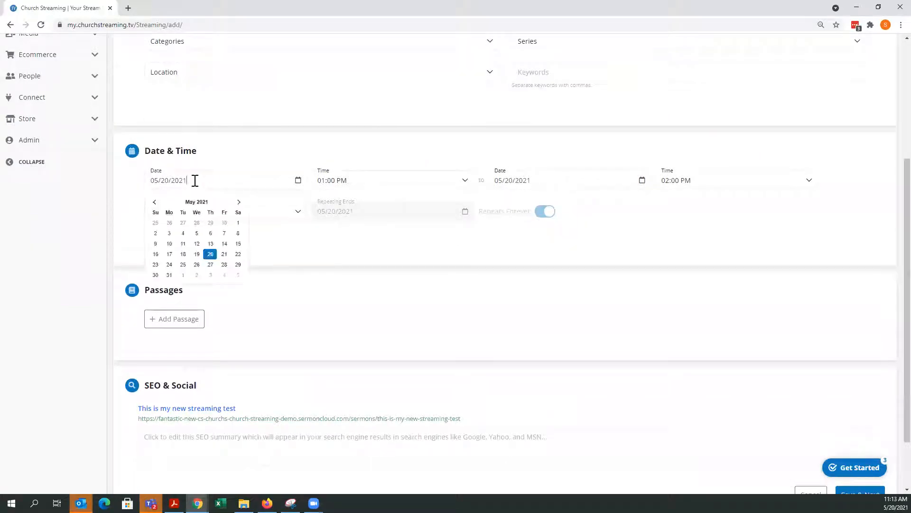
click(210, 255)
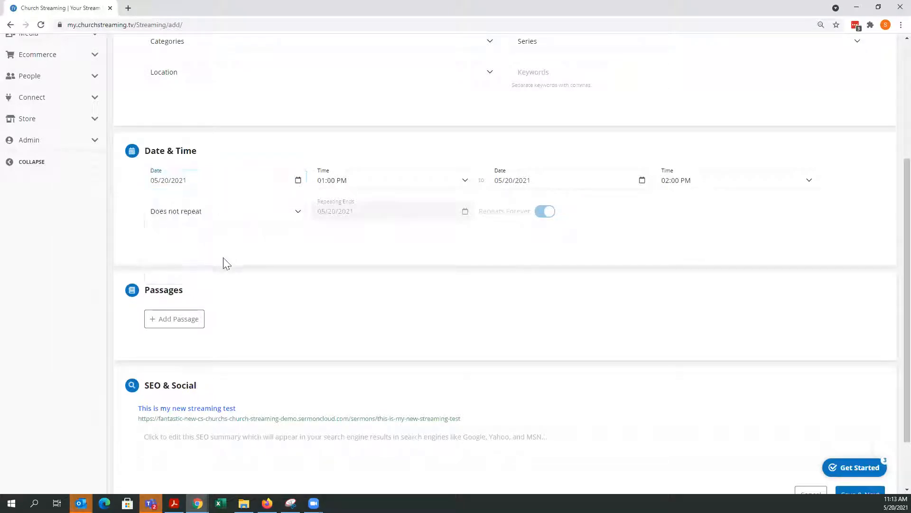
- Set the event's start time to 11:30 AM
click(386, 187)
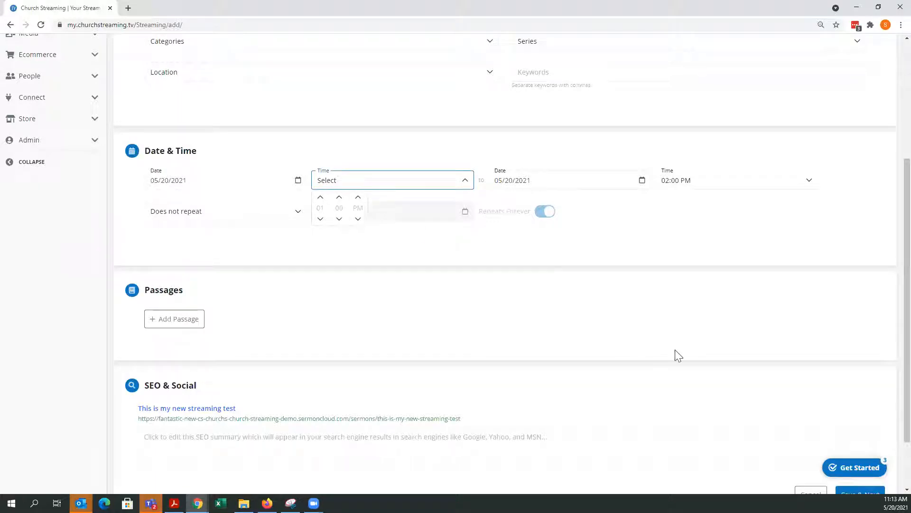
click(321, 218)
click(320, 218)
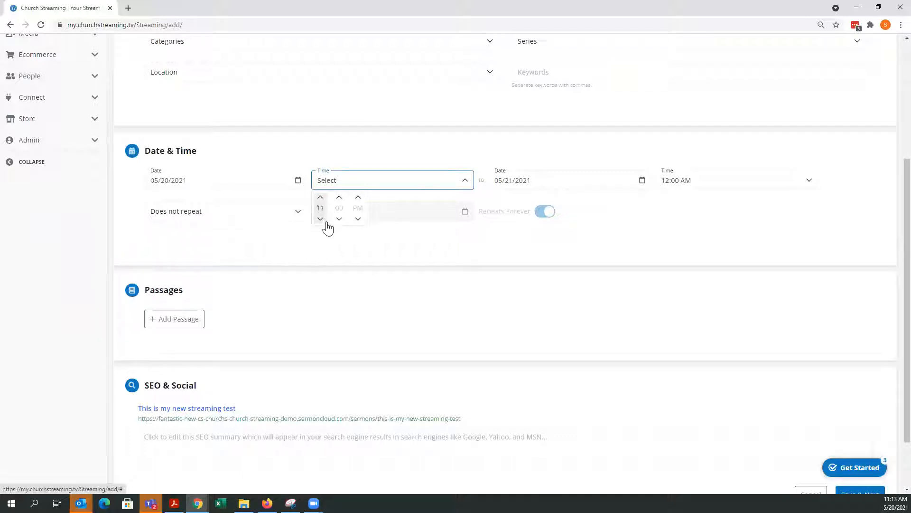
click(339, 198)
click(339, 198)
click(358, 219)
click(377, 211)
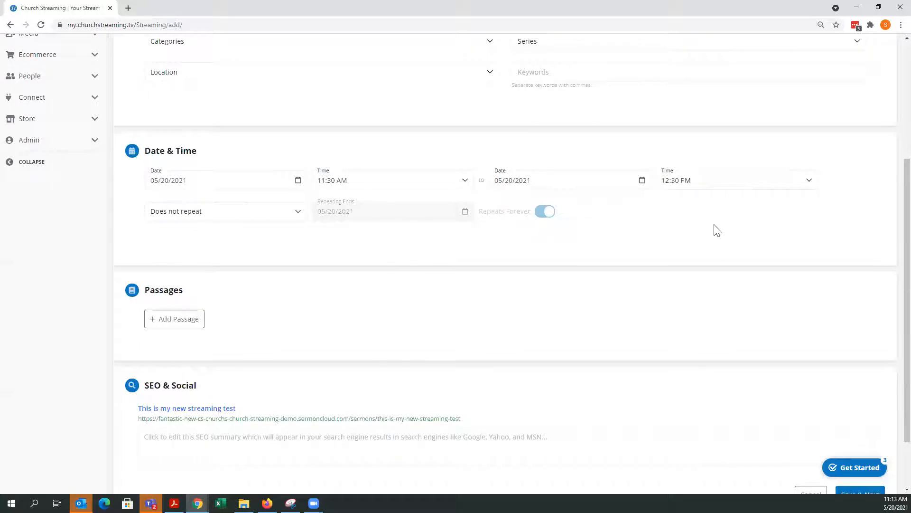
scroll(717, 230, down, 2)
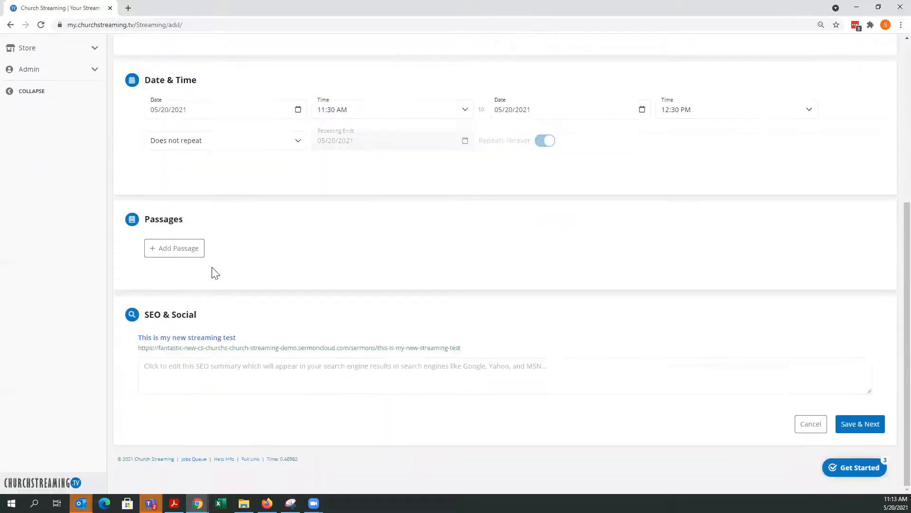
click(175, 250)
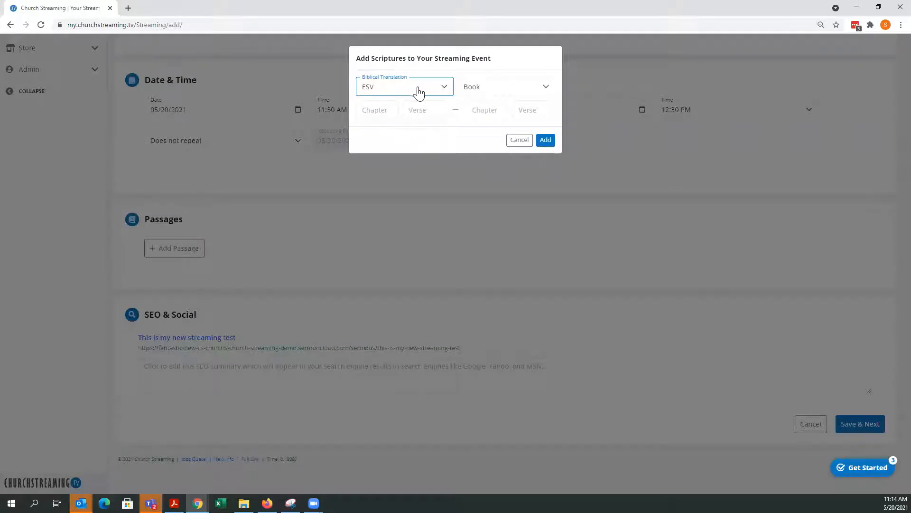
click(520, 141)
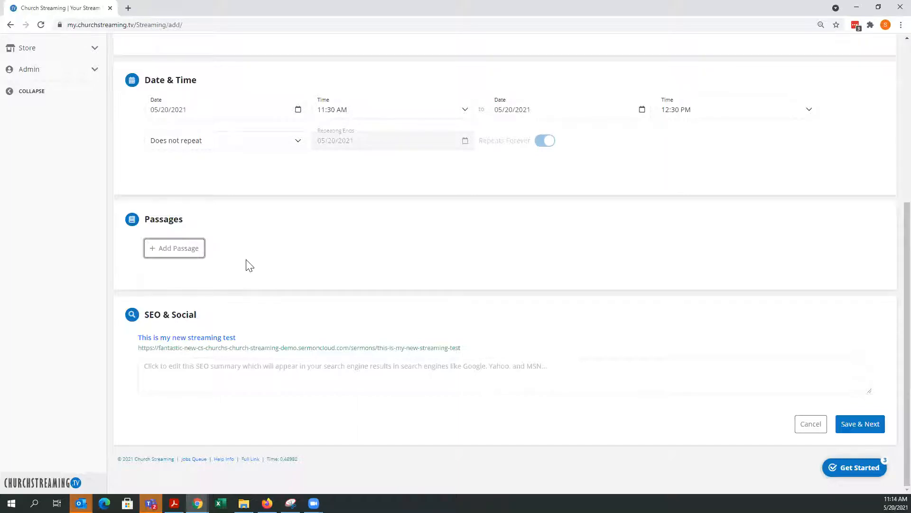
- Save the event details and continue to the content step
scroll(364, 253, up, 1)
scroll(274, 287, up, 3)
scroll(278, 291, down, 4)
click(857, 430)
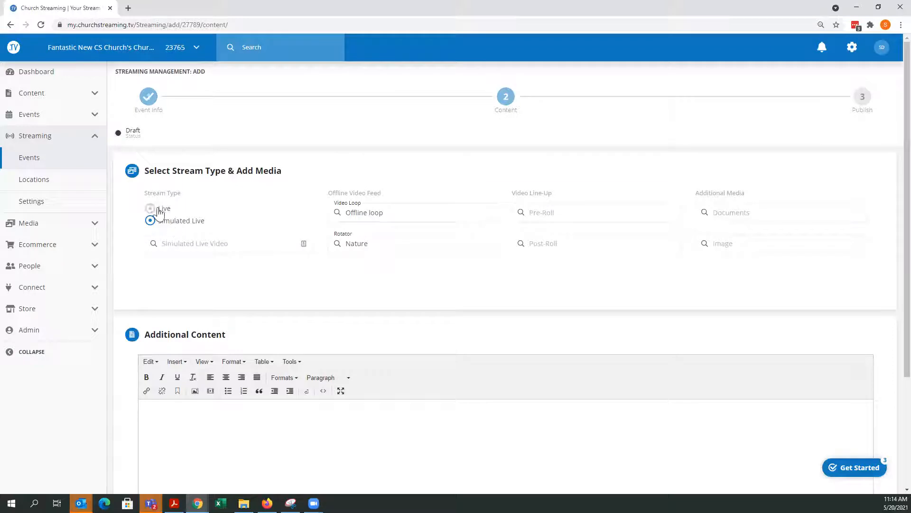
- Choose Live as the stream type
click(158, 209)
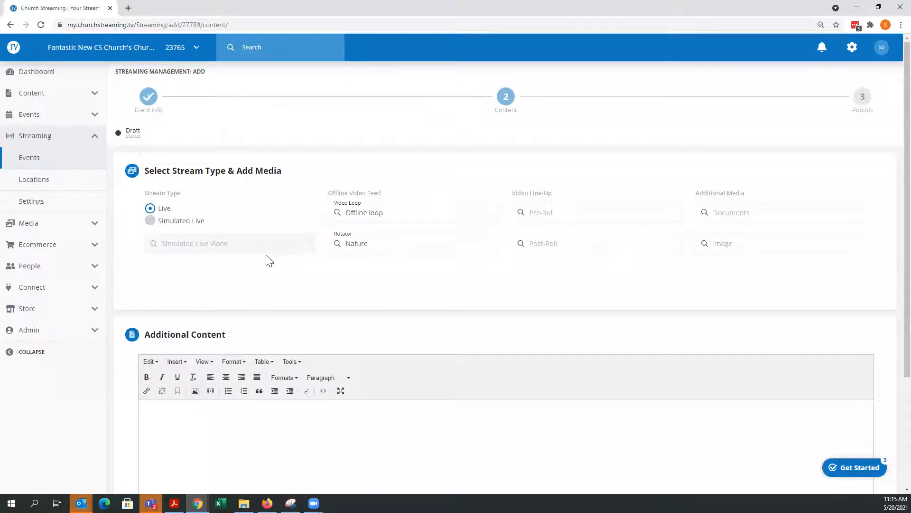
scroll(272, 260, down, 2)
scroll(272, 348, down, 1)
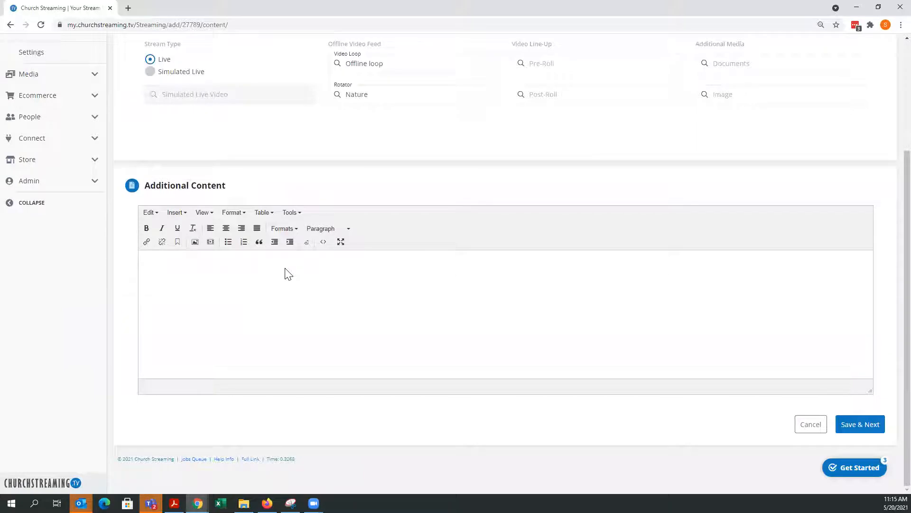
- Enter "This is a message on how to set up the streaming channel" as additional content and continue to publishing
click(288, 274)
text(This is a )
text(message on )
text(bow to set up the)
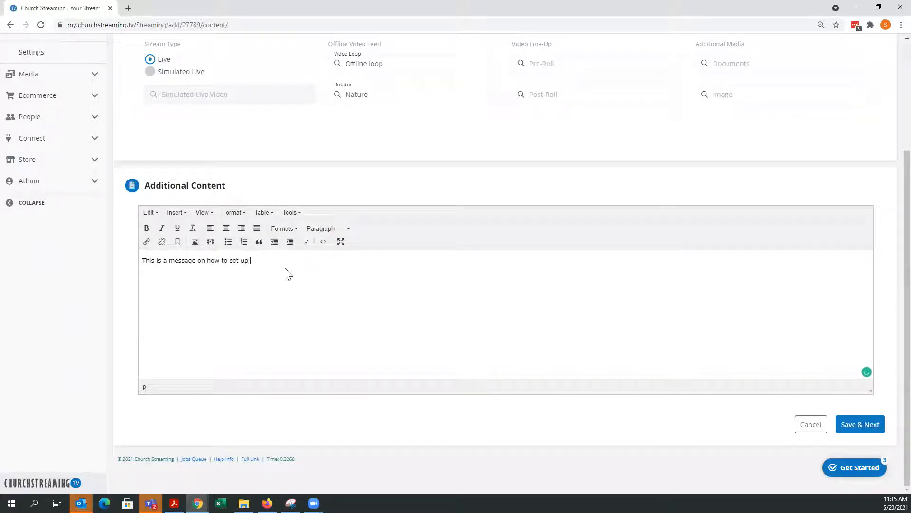
text( streaming channel)
click(861, 431)
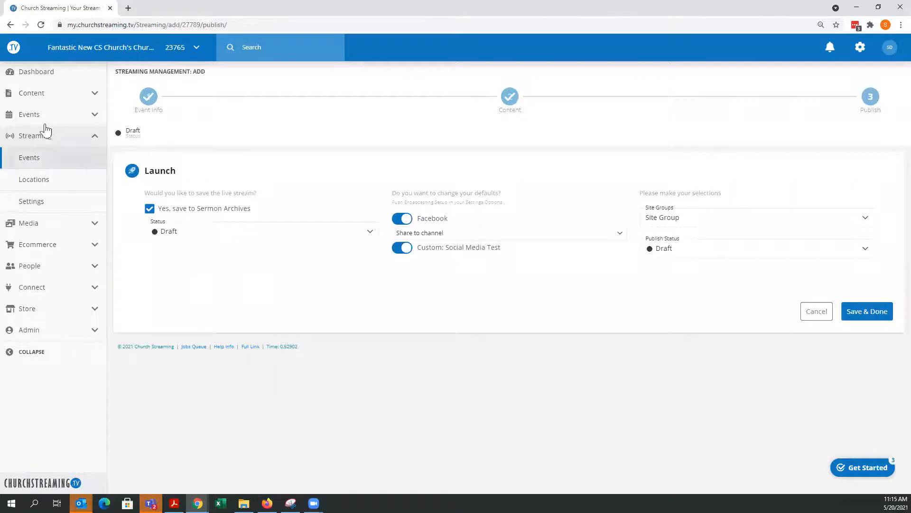
- Set the saved live stream's archive status to Publish
click(179, 237)
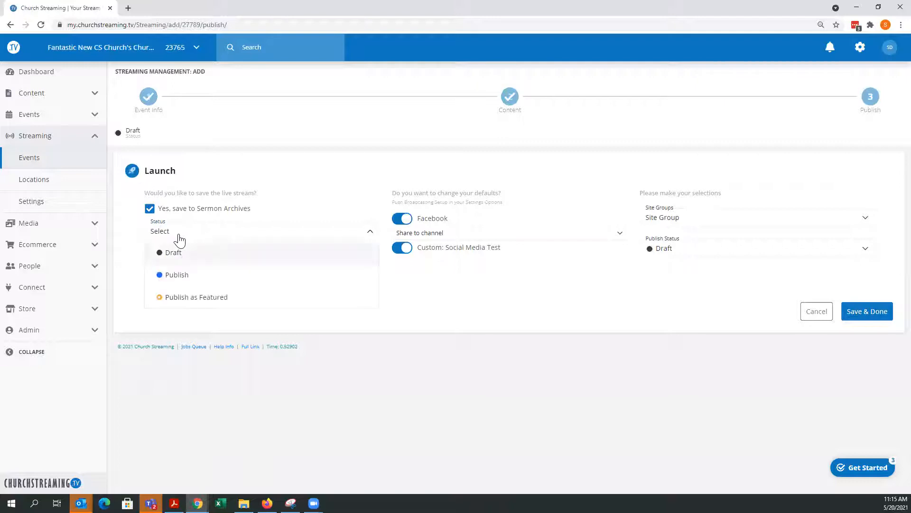
click(179, 274)
click(186, 286)
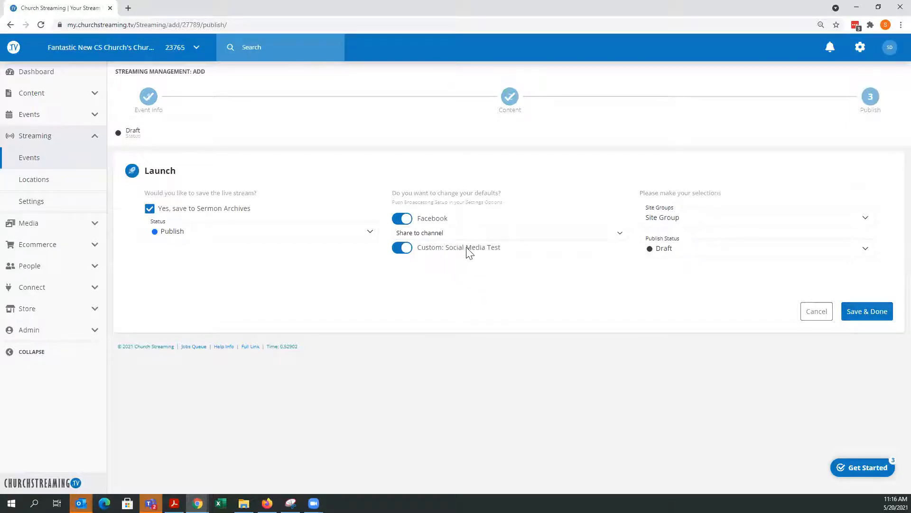
- Select My Church as the Facebook share channel, then switch off Facebook and Custom: Social Media Test broadcasting
click(435, 235)
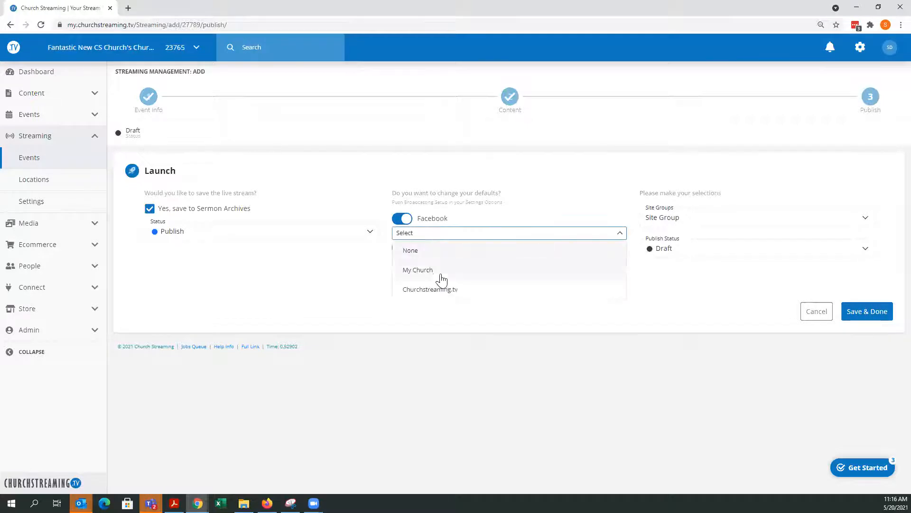
click(419, 269)
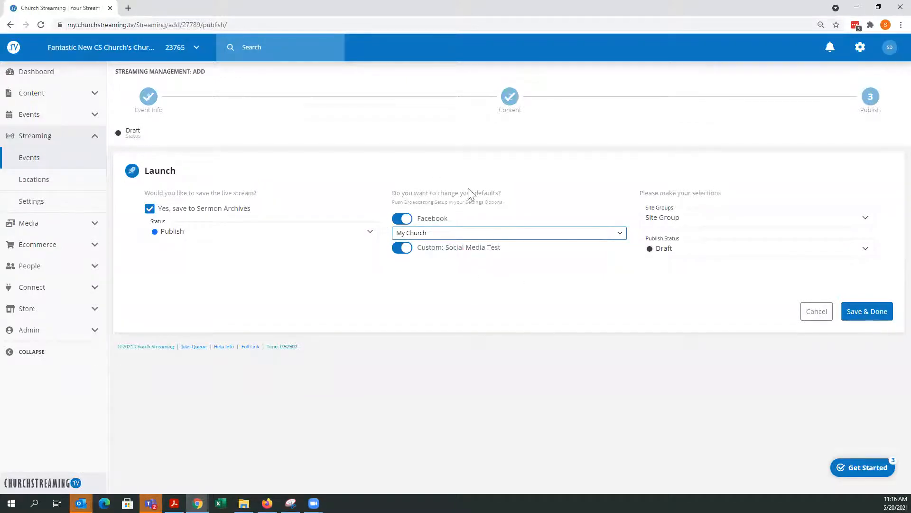
click(404, 220)
click(401, 249)
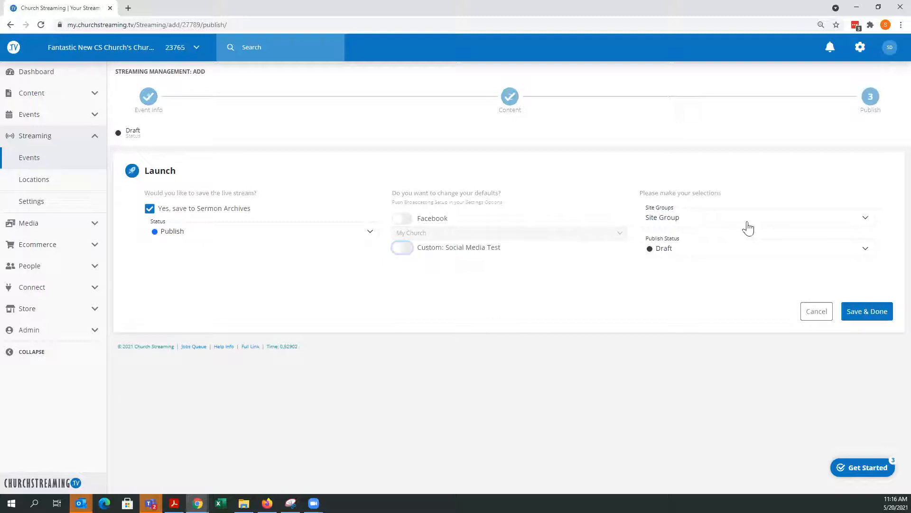
- Set the publish status to Draft and save the event
click(670, 255)
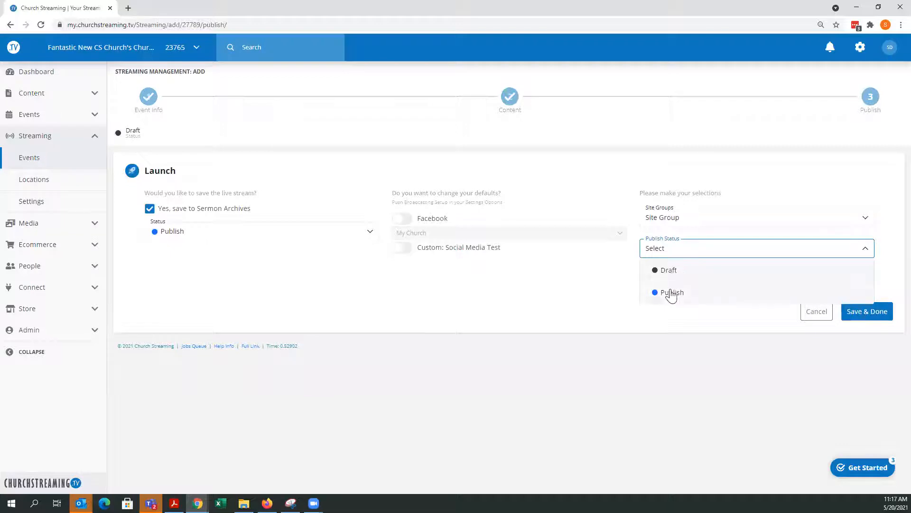
click(667, 269)
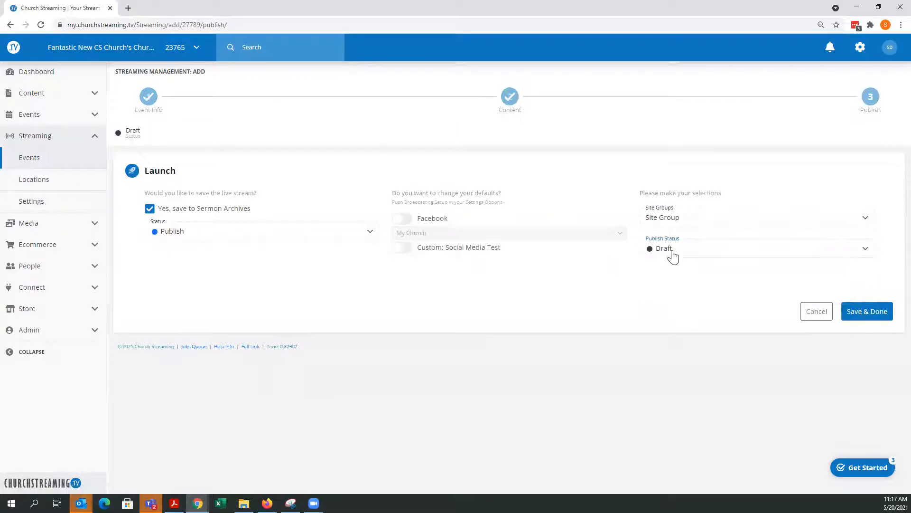
click(868, 317)
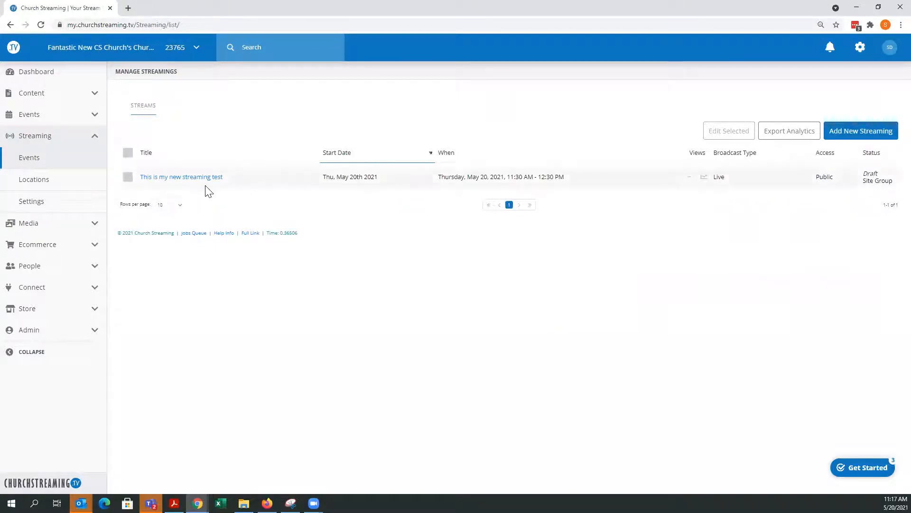
- Check the dashboard and then the list of streaming events
click(29, 81)
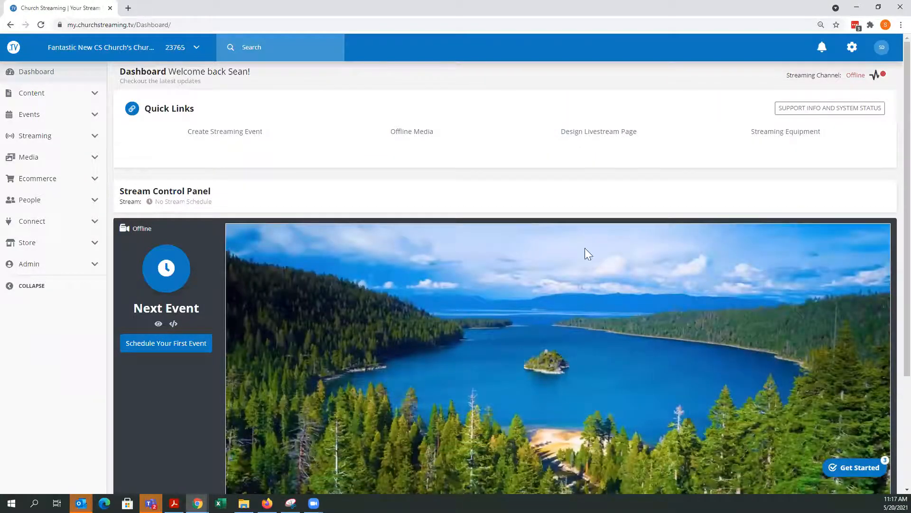
click(93, 141)
click(25, 160)
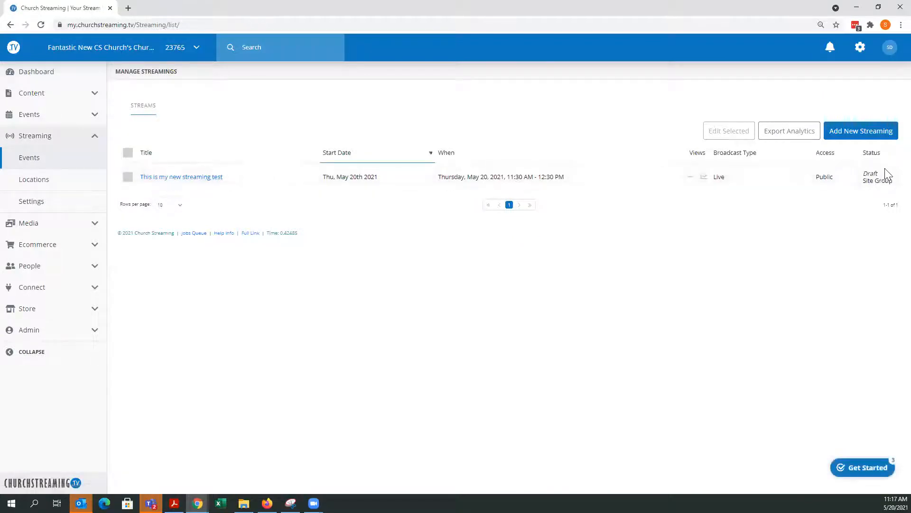
- Reopen the streaming test event, set its publish status to Publish, and save it
click(191, 178)
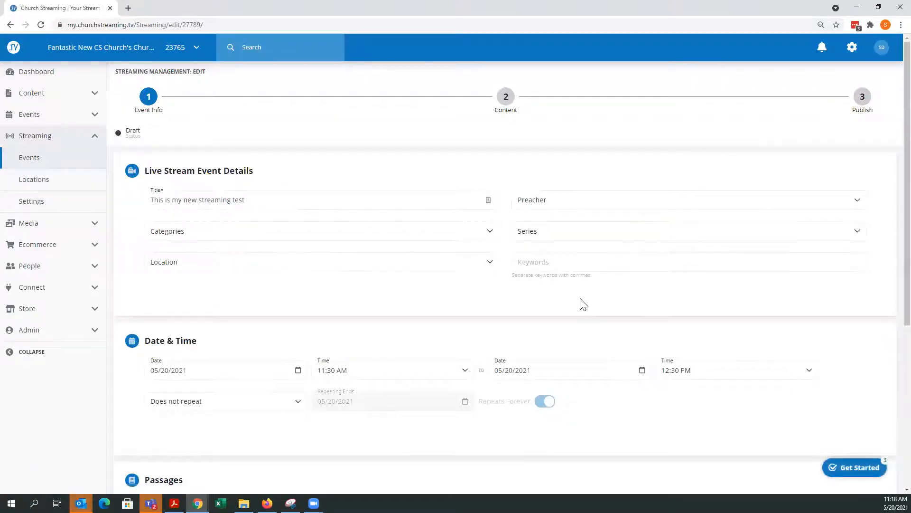
scroll(581, 302, down, 4)
scroll(596, 271, up, 5)
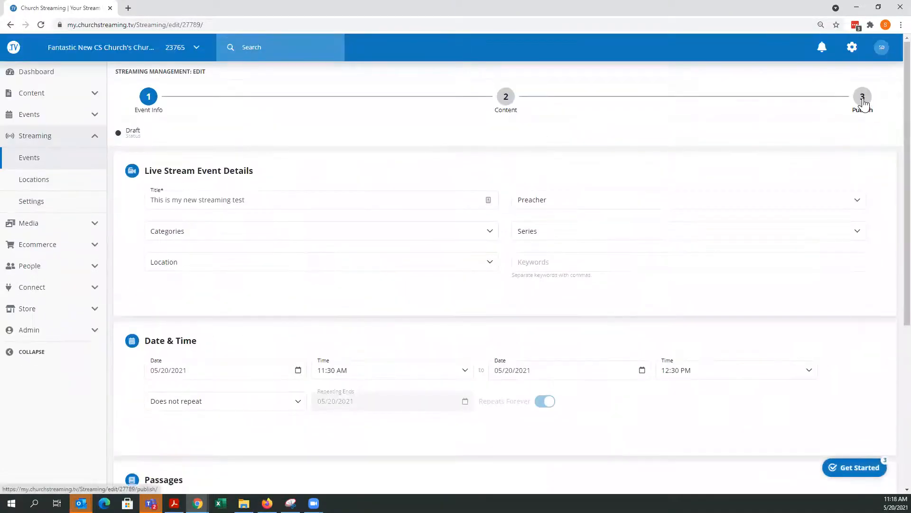
click(863, 100)
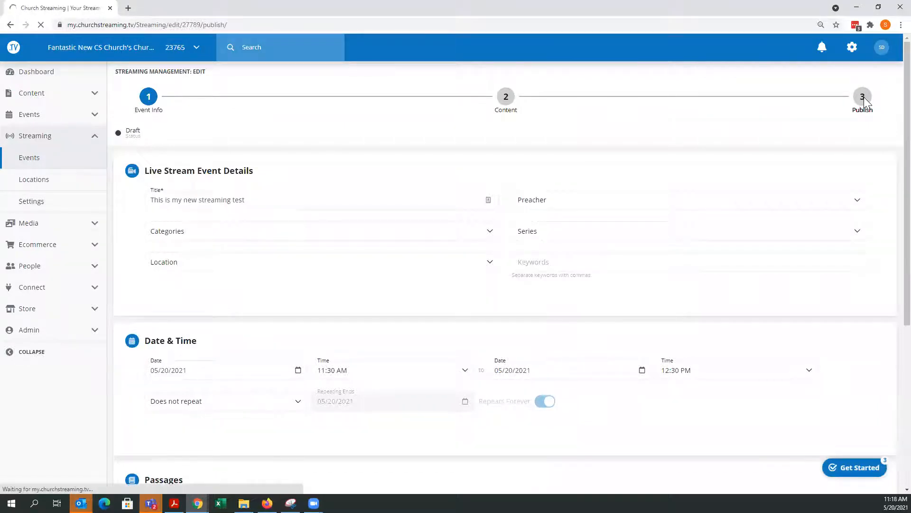
click(687, 257)
click(677, 293)
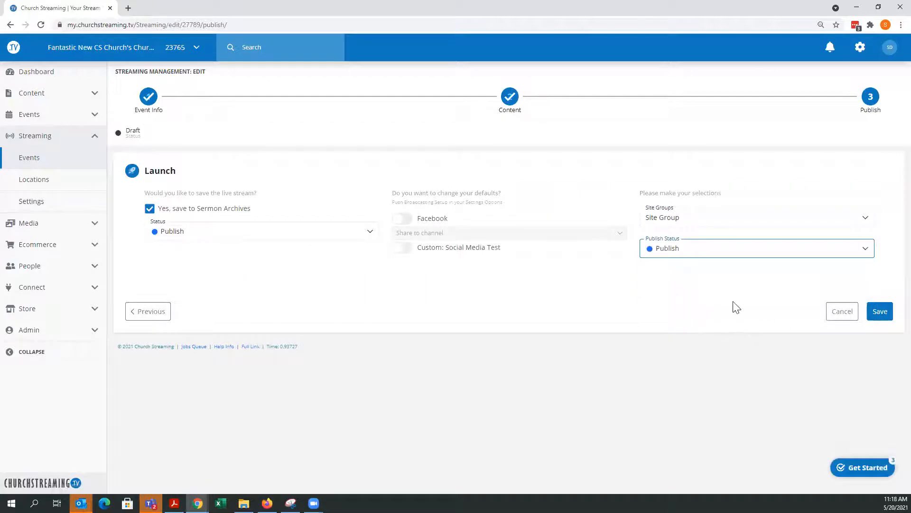
click(879, 313)
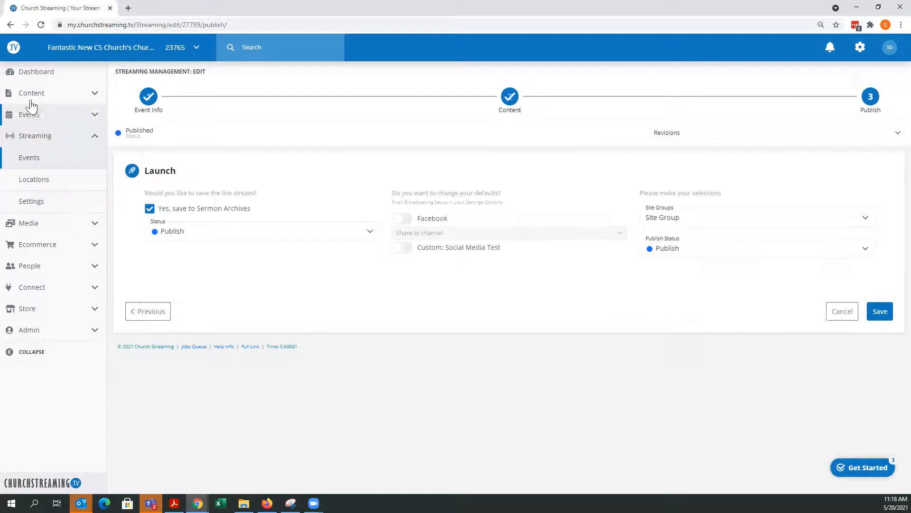
- Check the dashboard and the streaming events list for the event's status
click(40, 76)
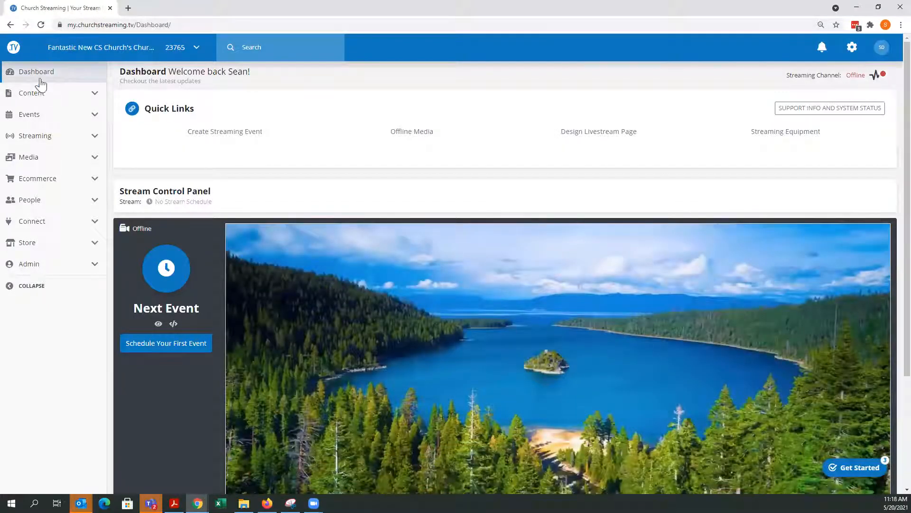
click(35, 75)
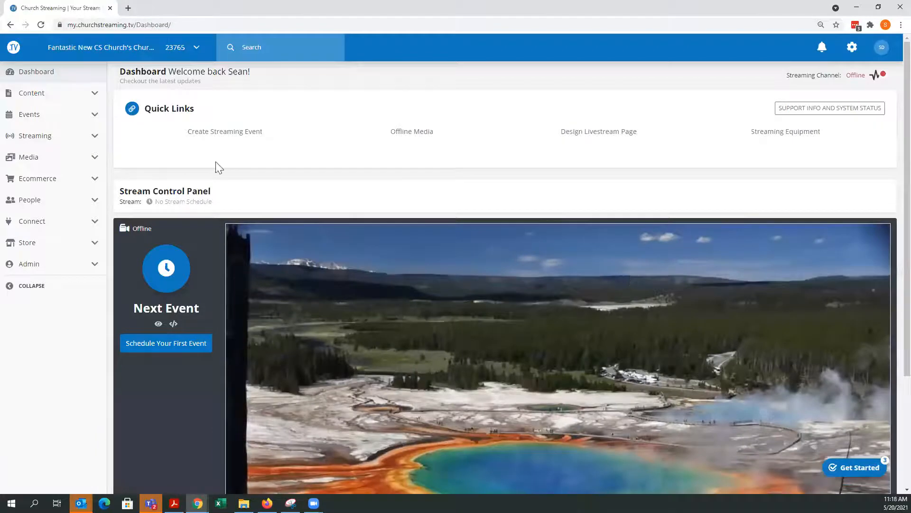
click(88, 137)
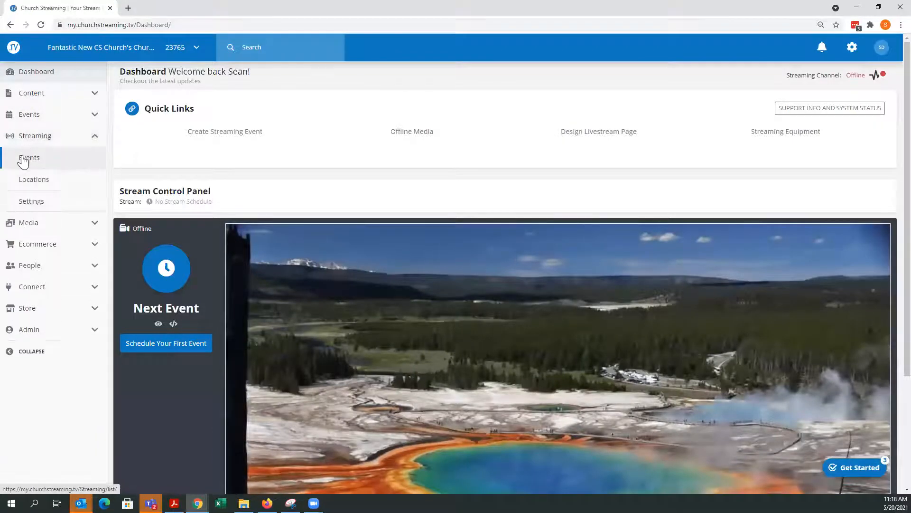
click(24, 161)
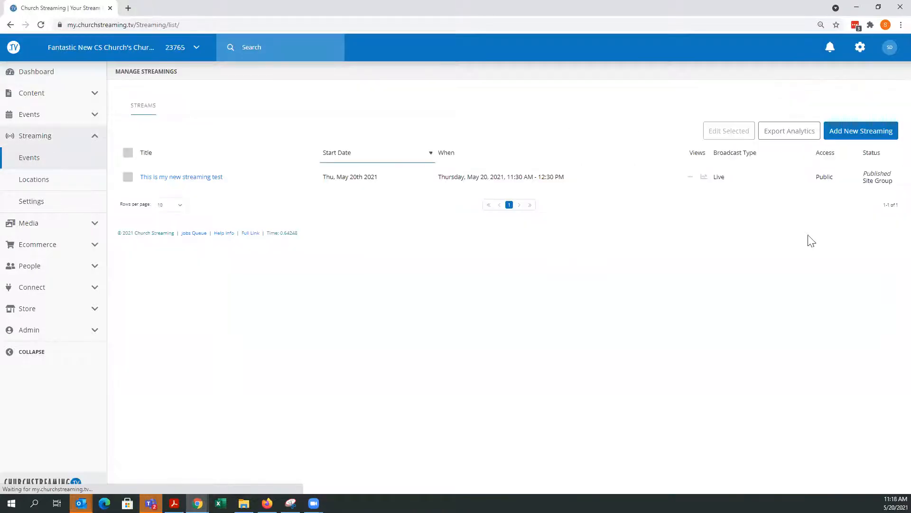
click(44, 75)
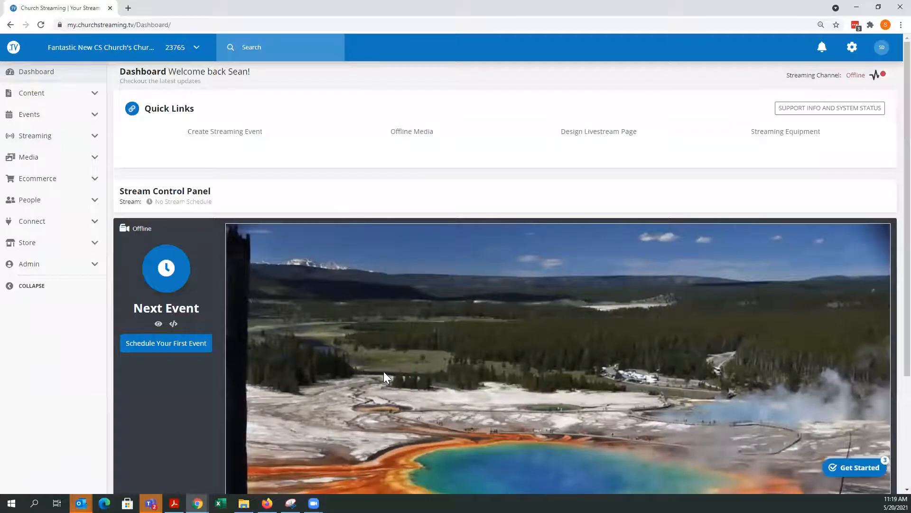
- Review the scheduled event on the dashboard's stream control panel after reloading it
scroll(384, 371, down, 2)
scroll(384, 371, up, 2)
click(29, 80)
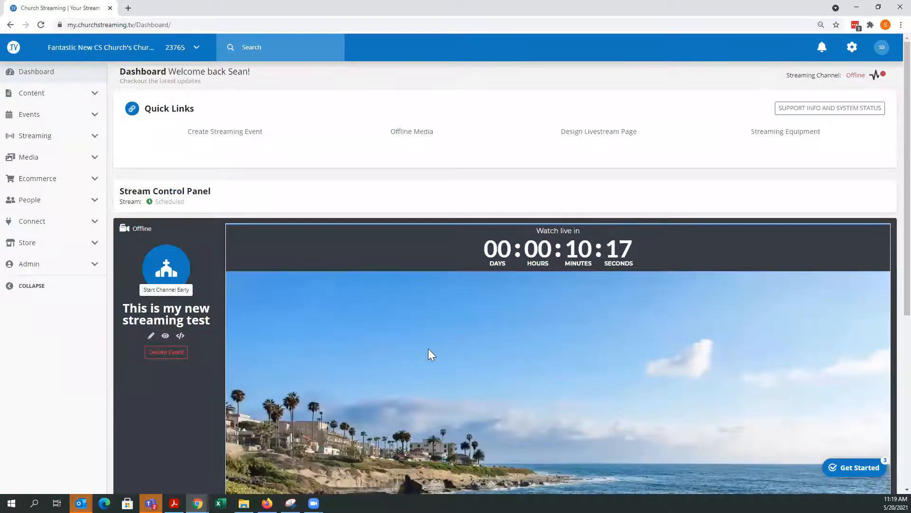
scroll(425, 349, down, 4)
scroll(434, 351, up, 4)
scroll(435, 351, down, 6)
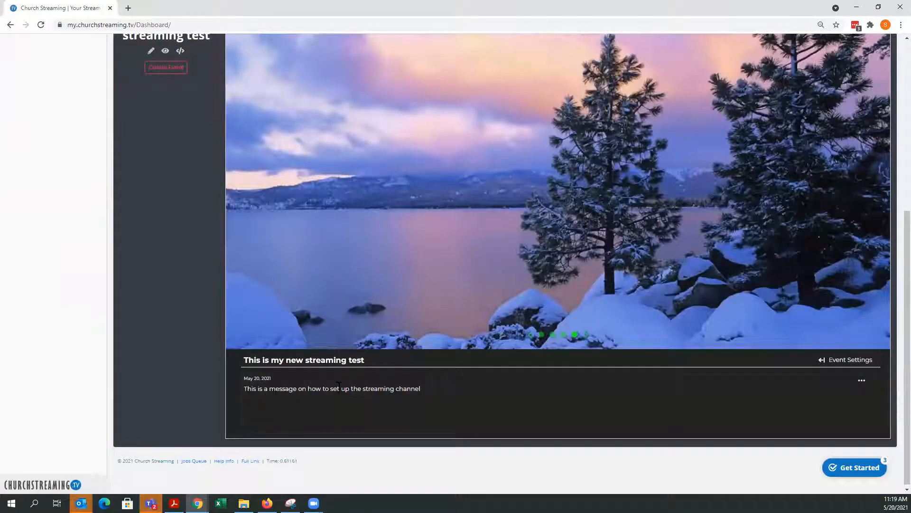
scroll(443, 394, up, 6)
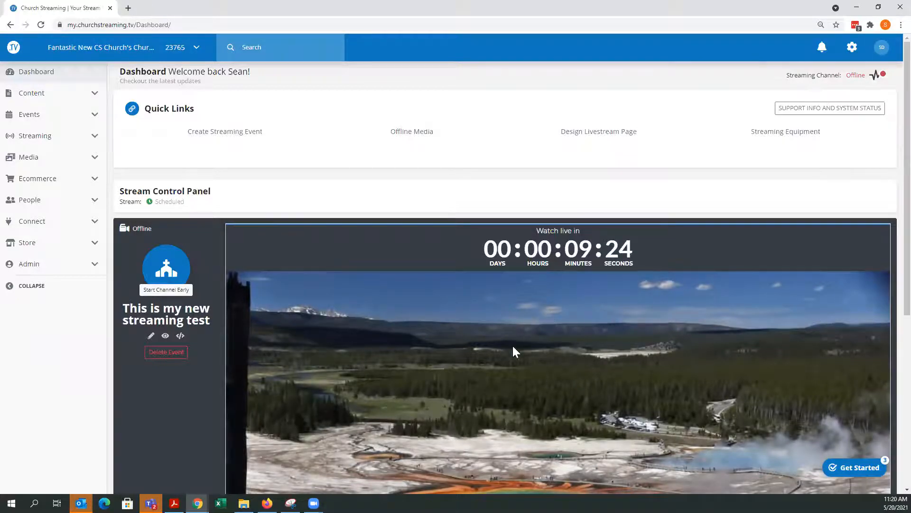
scroll(514, 358, down, 1)
scroll(511, 352, down, 2)
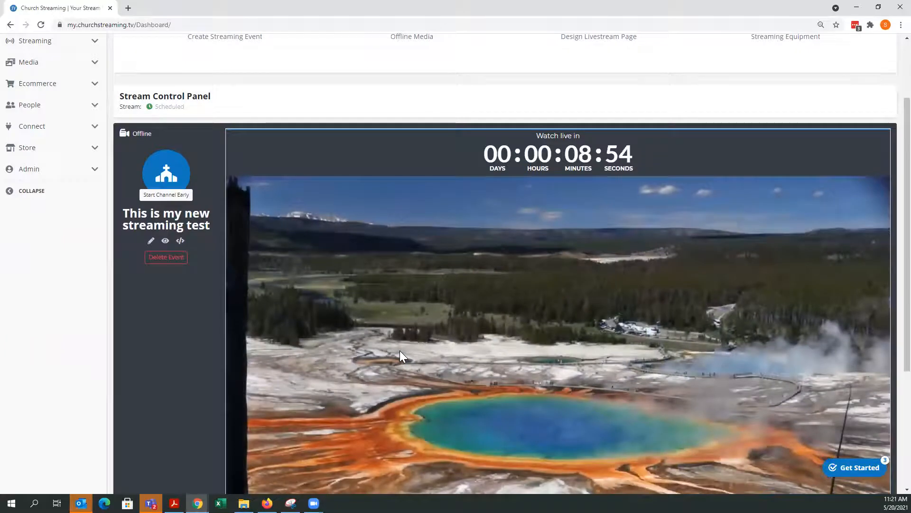
- Review the Push Broadcast platform options for YouTube, Facebook and Custom in the streaming settings
scroll(401, 357, up, 2)
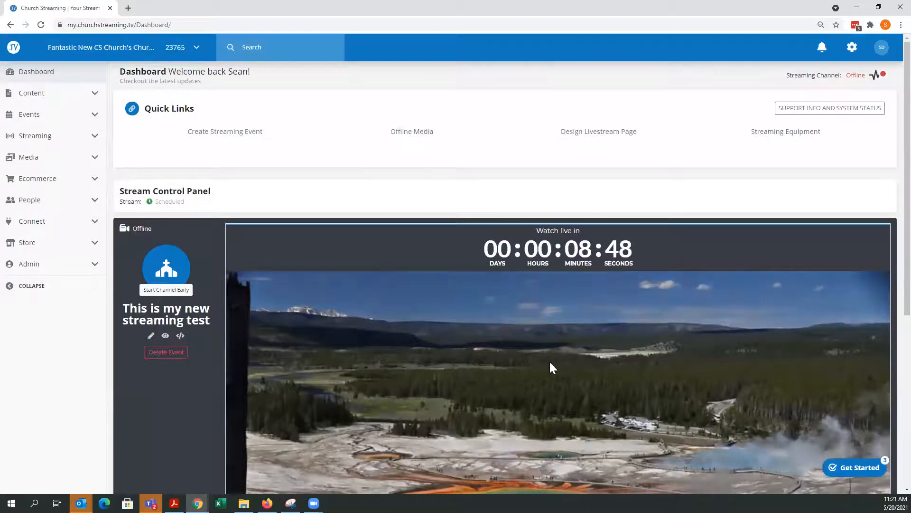
scroll(549, 361, down, 2)
scroll(549, 361, up, 2)
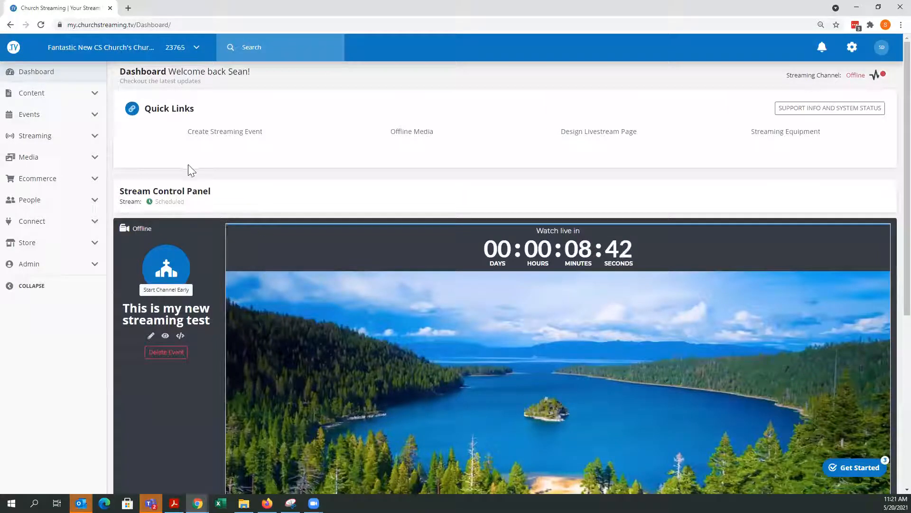
click(95, 137)
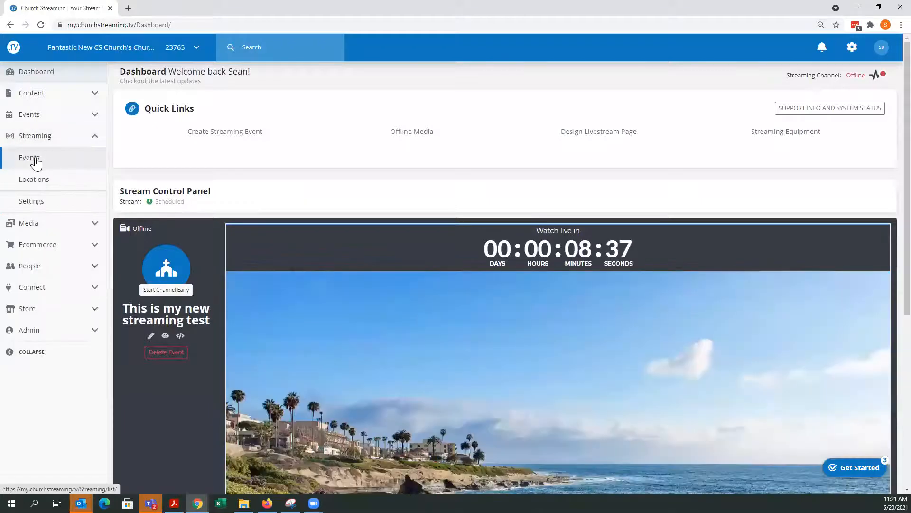
click(38, 206)
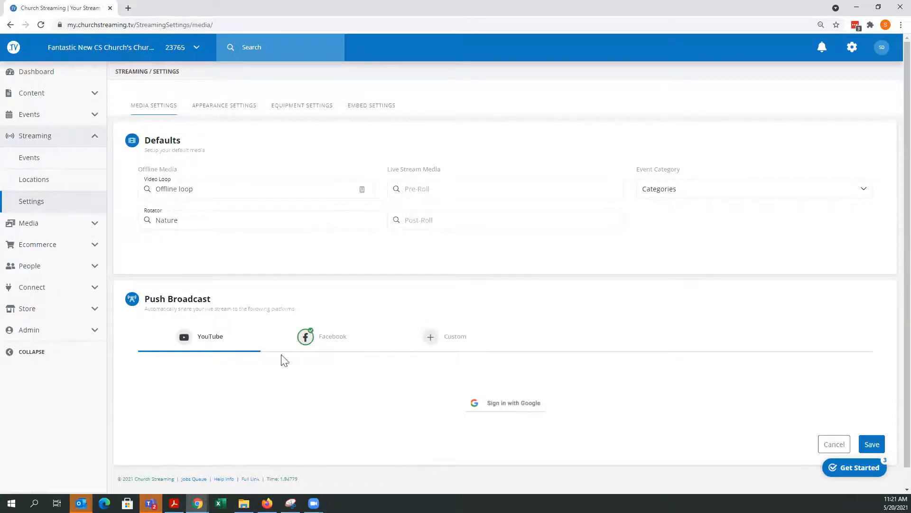
click(321, 344)
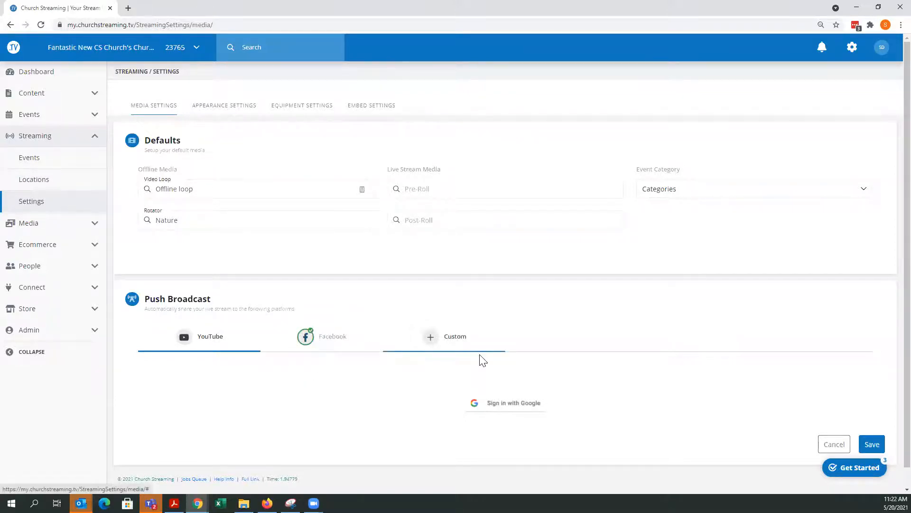
click(459, 342)
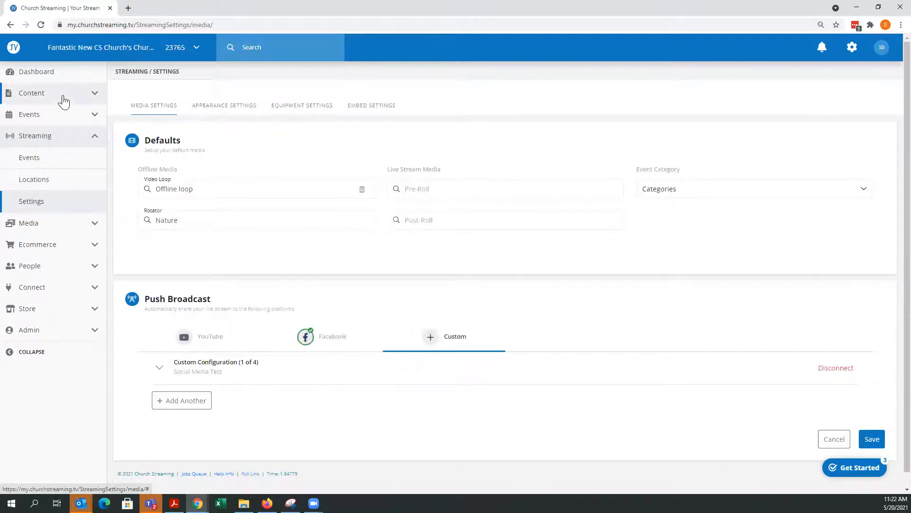
- Check the streaming events list and the dashboard's stream control panel, then return to the events list
click(29, 158)
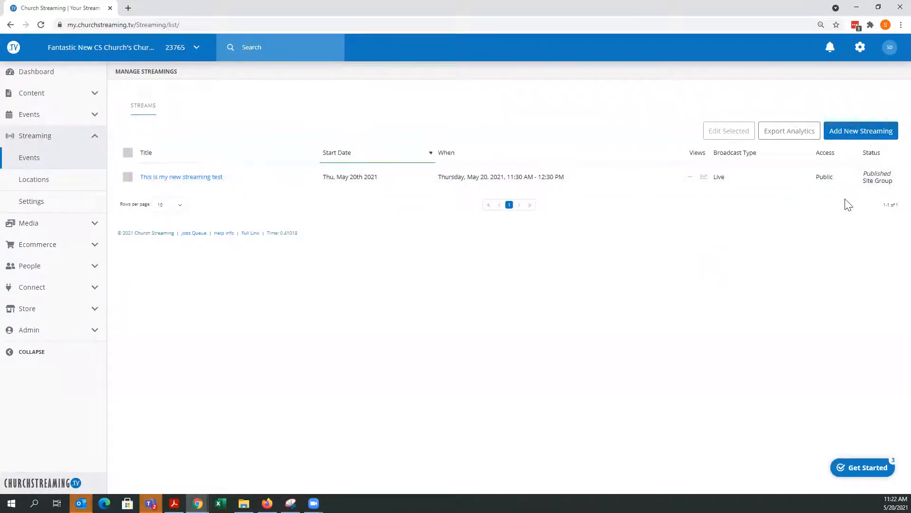
click(43, 76)
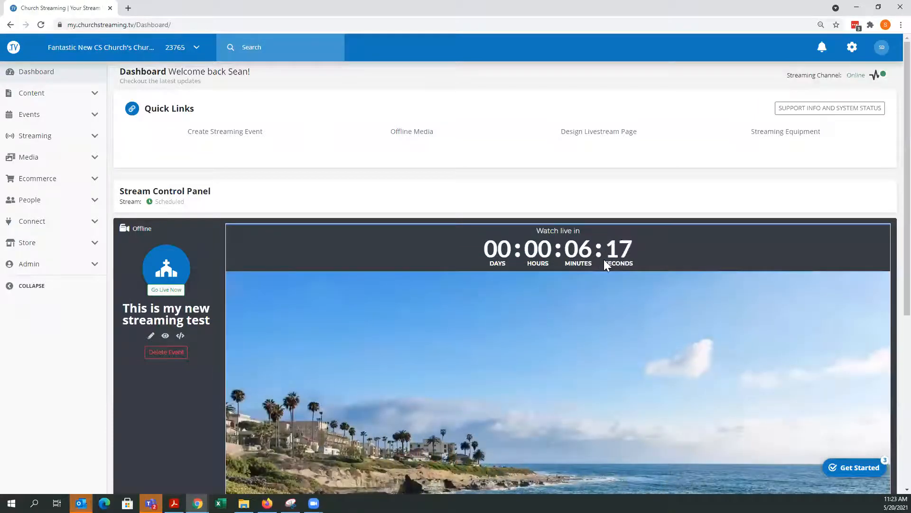
scroll(507, 368, down, 5)
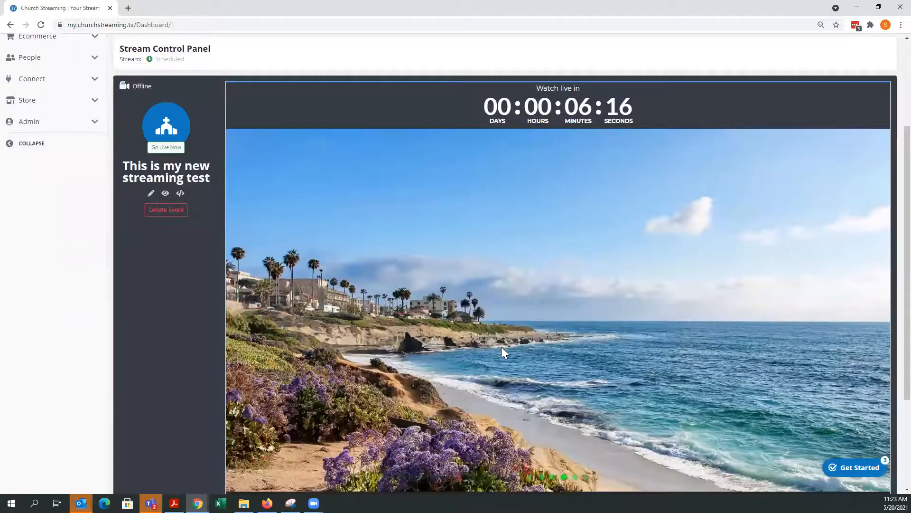
scroll(565, 349, down, 1)
scroll(532, 368, up, 3)
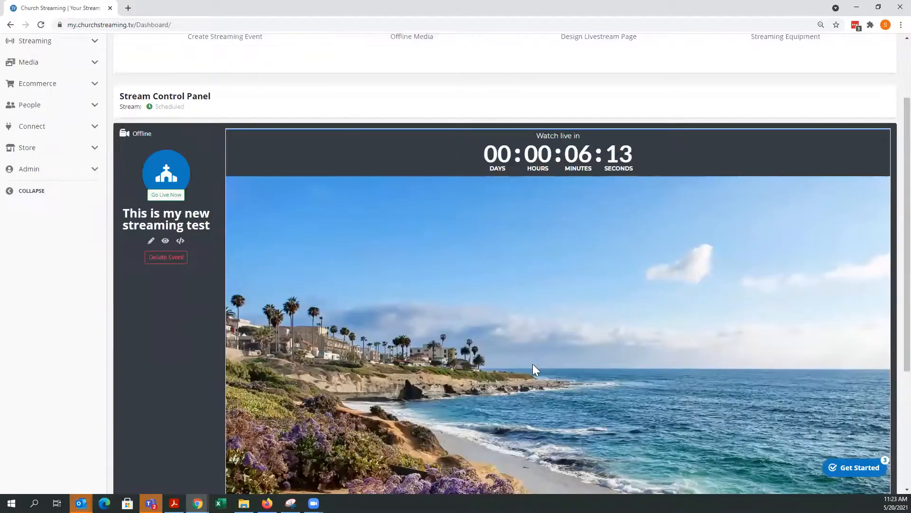
scroll(544, 366, up, 2)
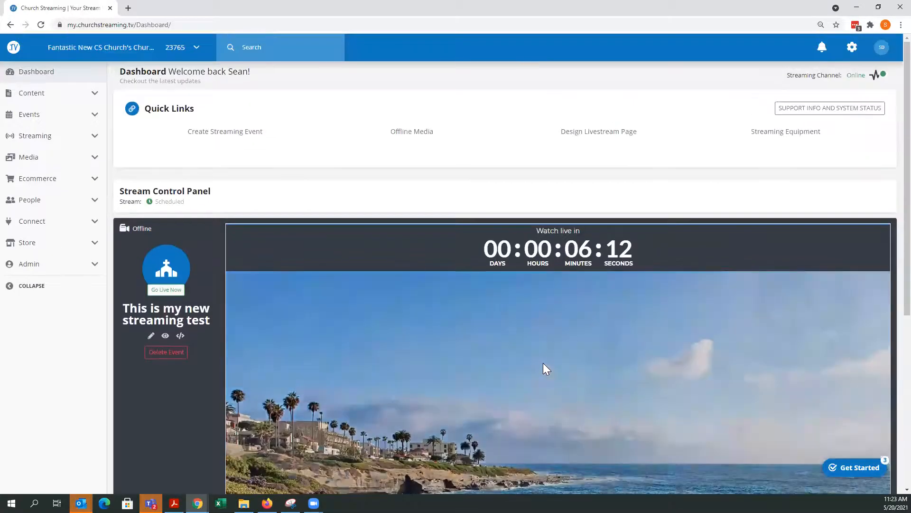
click(91, 137)
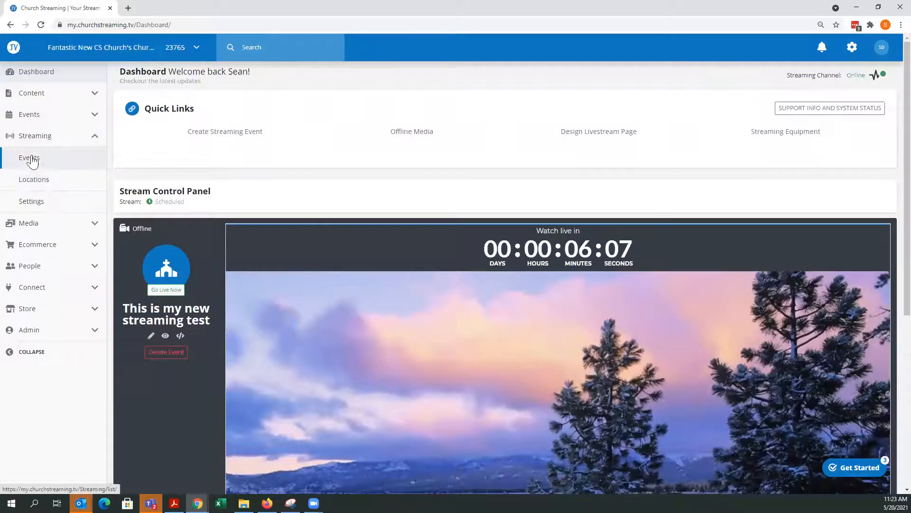
click(28, 158)
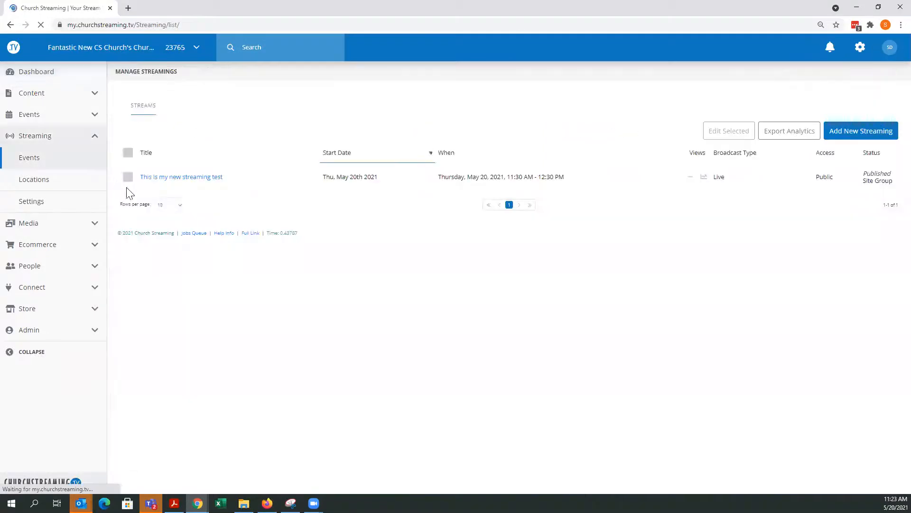
- Start a new streaming event and title it A brand new test of the stream
click(842, 142)
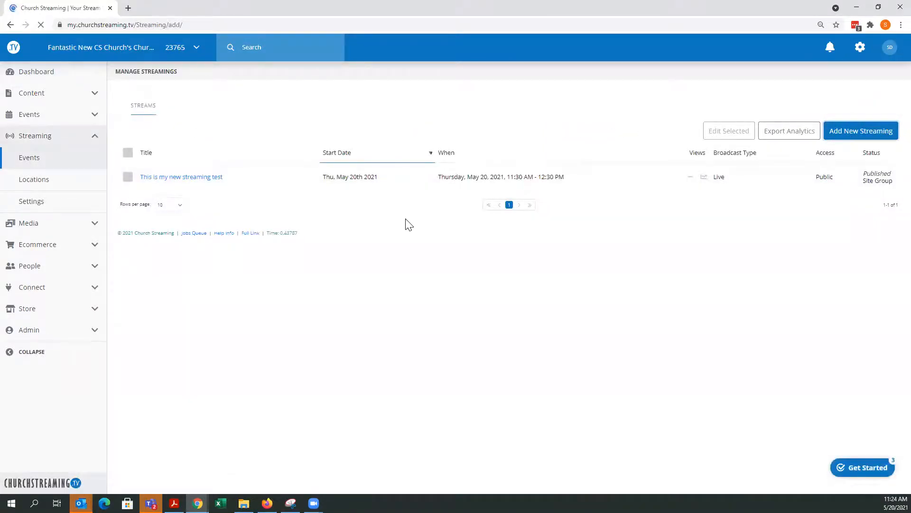
click(189, 204)
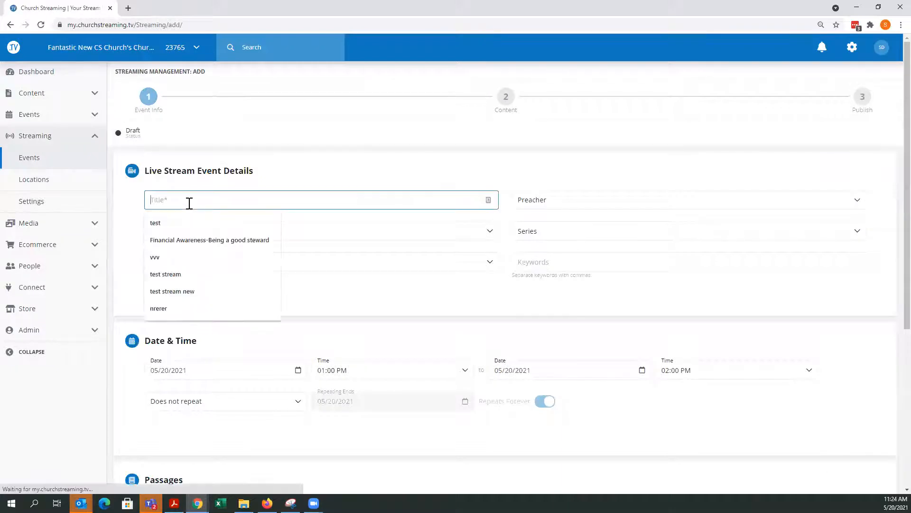
text(A brand)
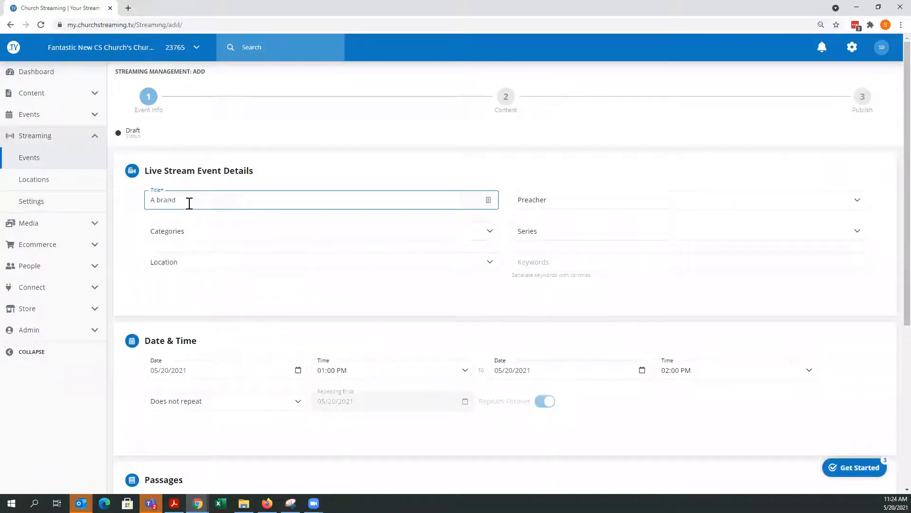
text( new test)
- Add a new preacher with the member's first and last name, confirming they are the same person as the existing member
click(547, 204)
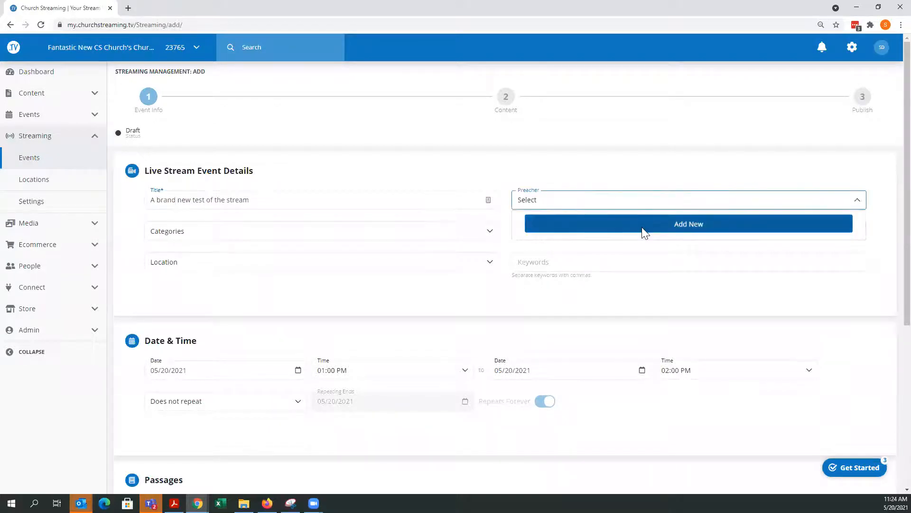
click(643, 232)
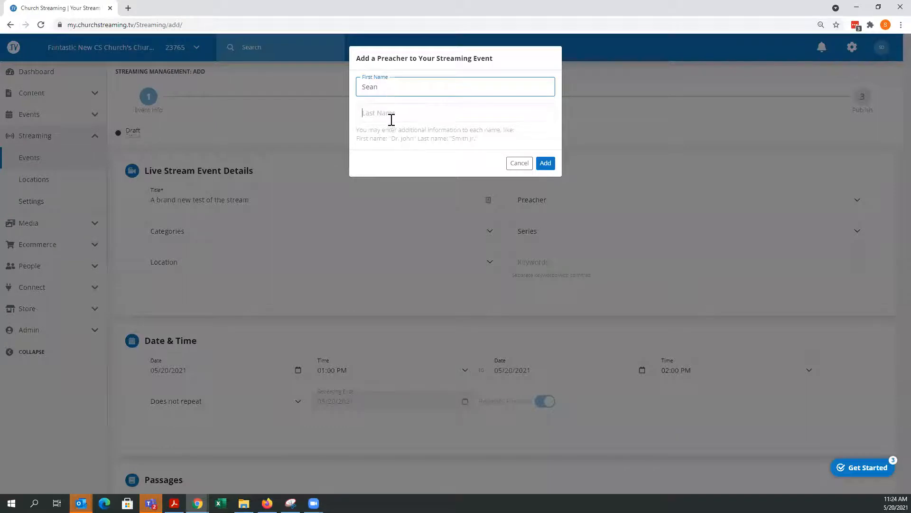
click(391, 113)
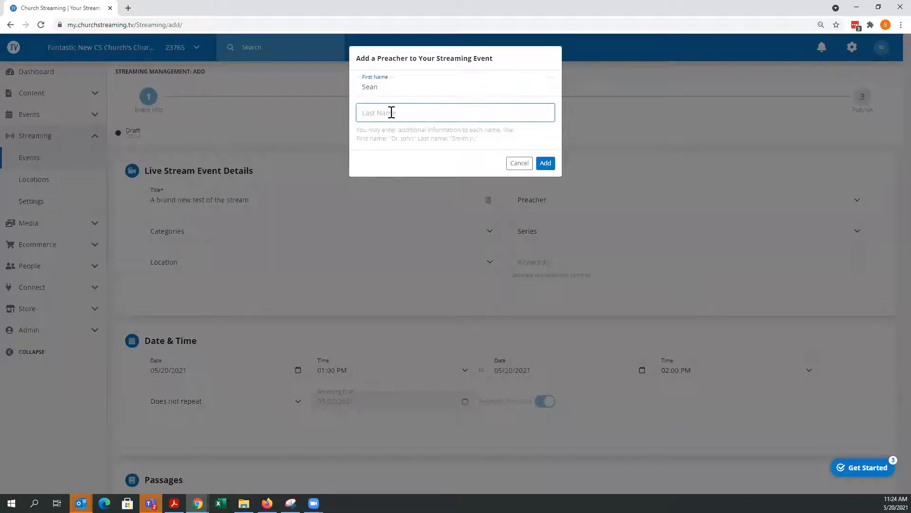
click(544, 164)
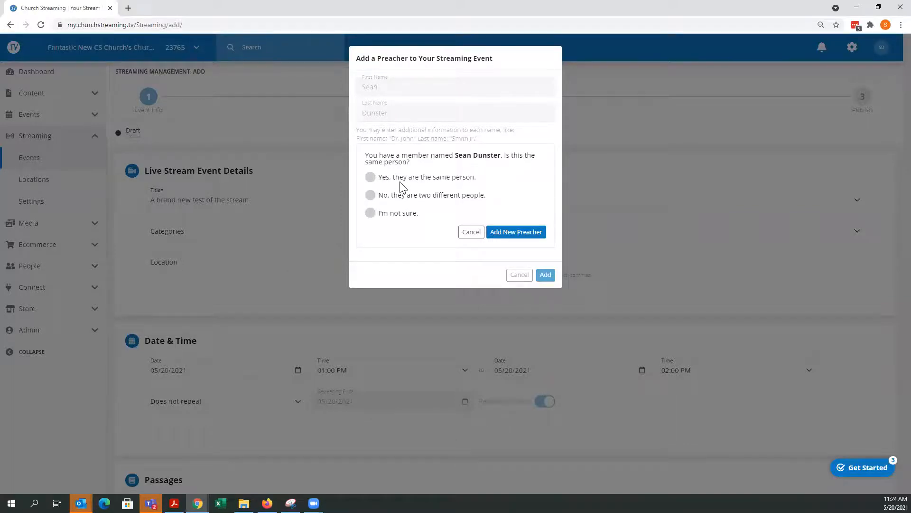
click(370, 177)
click(516, 232)
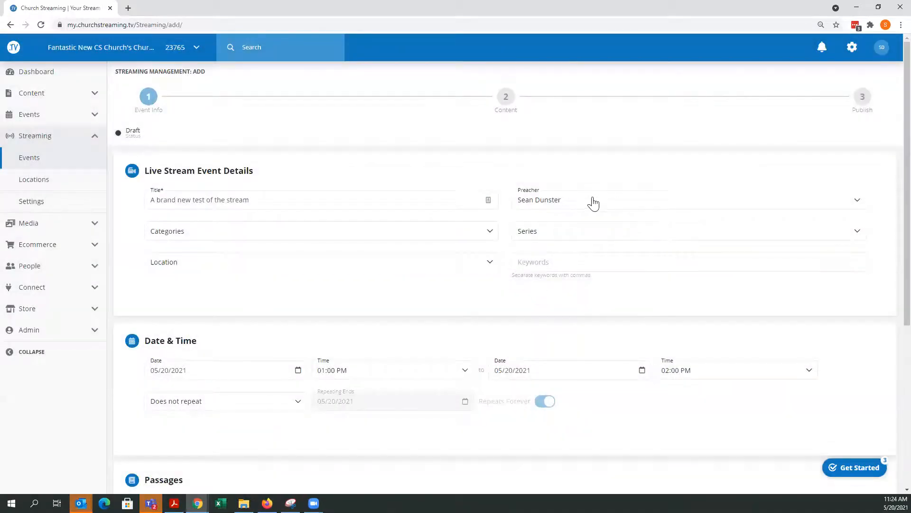
- Create a new series named Streaming Test for the event
click(567, 235)
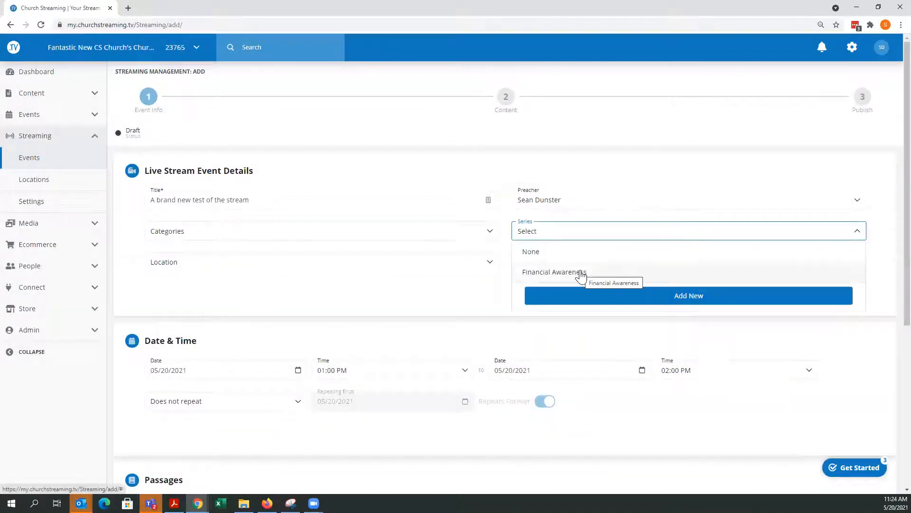
click(664, 294)
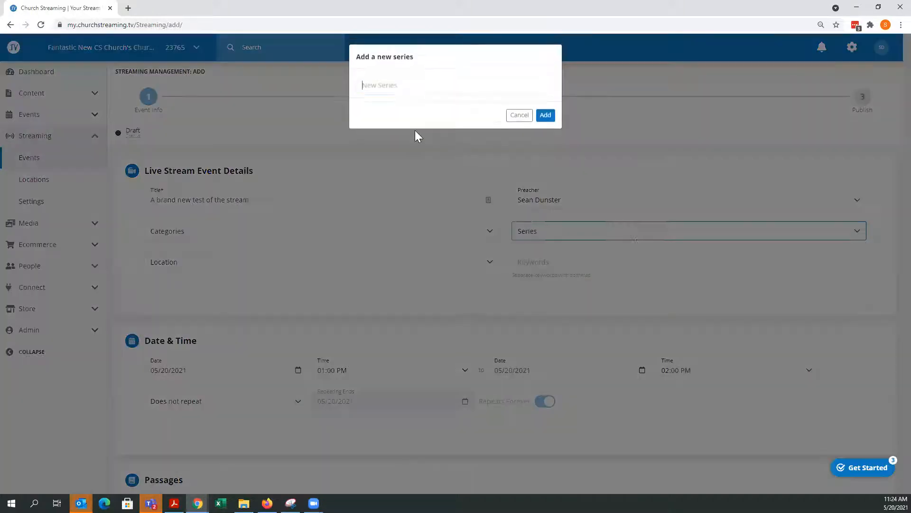
text(Str)
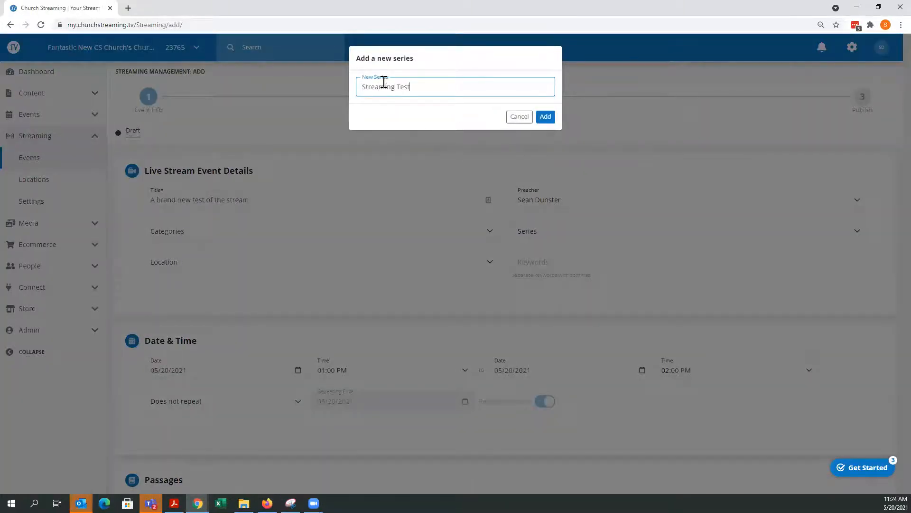
text(eaming Test)
click(545, 116)
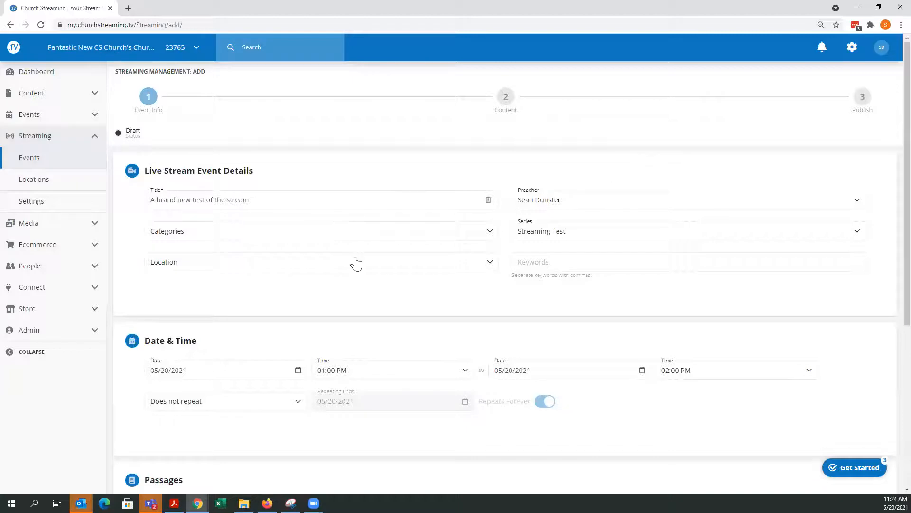
- Set the location to the church's streaming demo location and enter keywords streaming, church, video and the preacher's first name
click(421, 267)
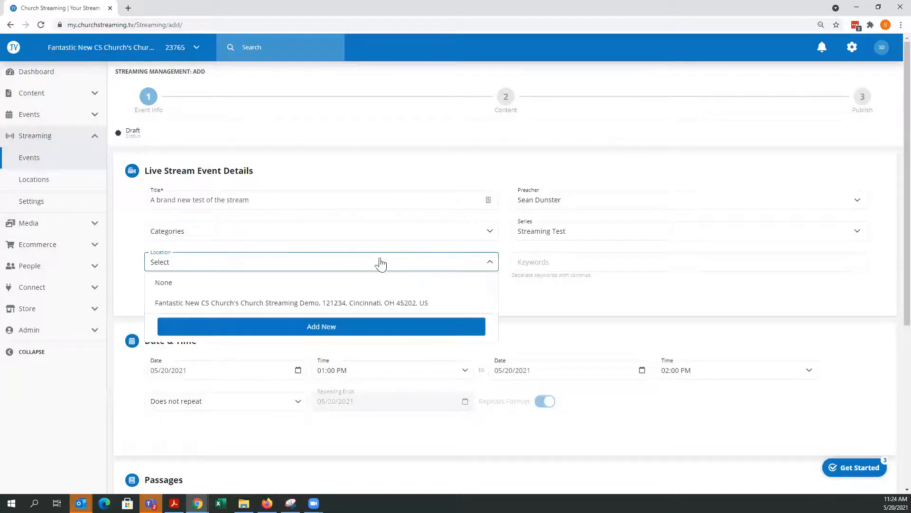
click(229, 304)
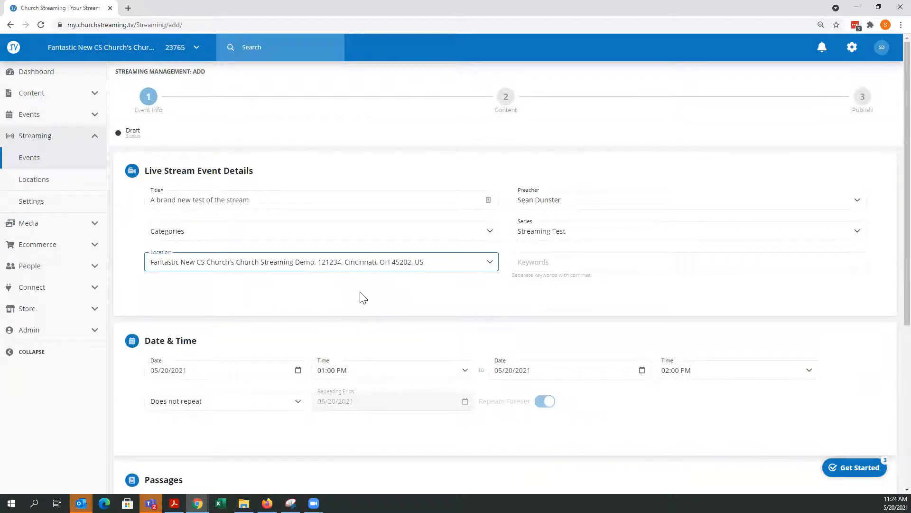
click(556, 265)
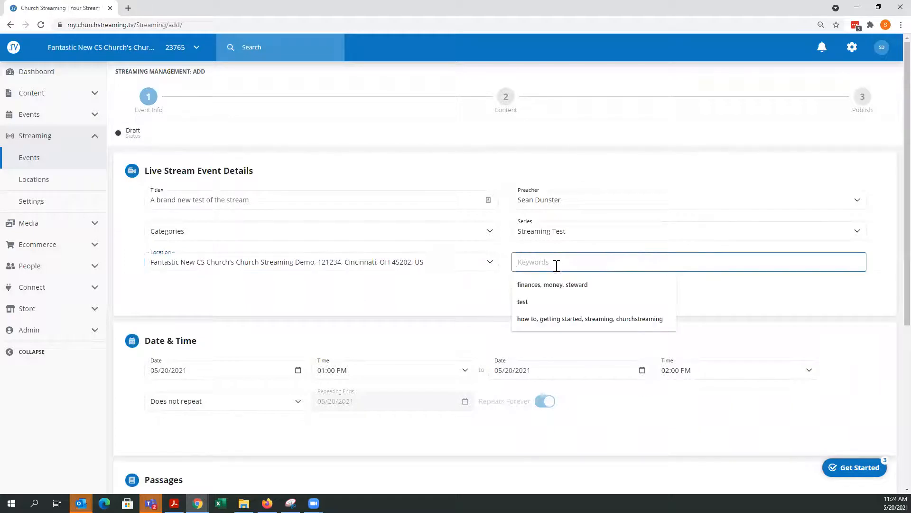
text(streaming,)
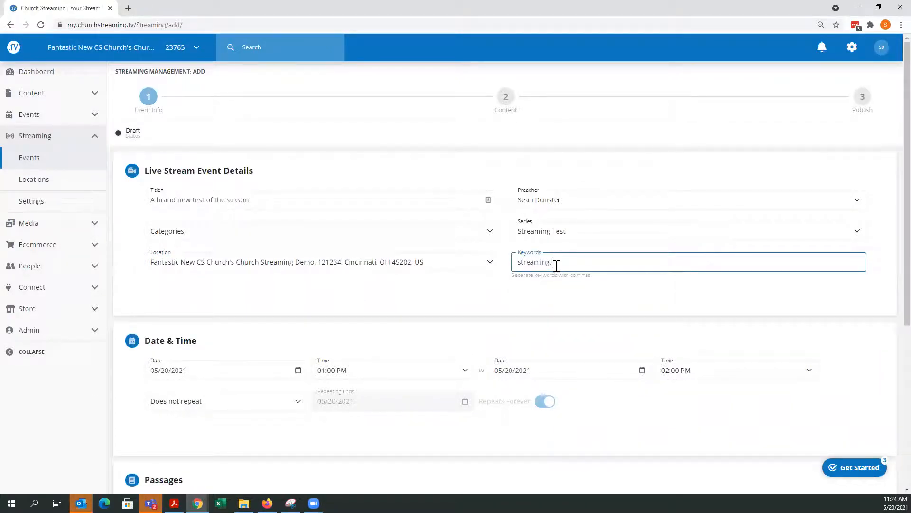
text( church,)
click(522, 289)
- Start adding a scripture passage, choosing the ESV translation and the book of Psalm
scroll(527, 287, down, 3)
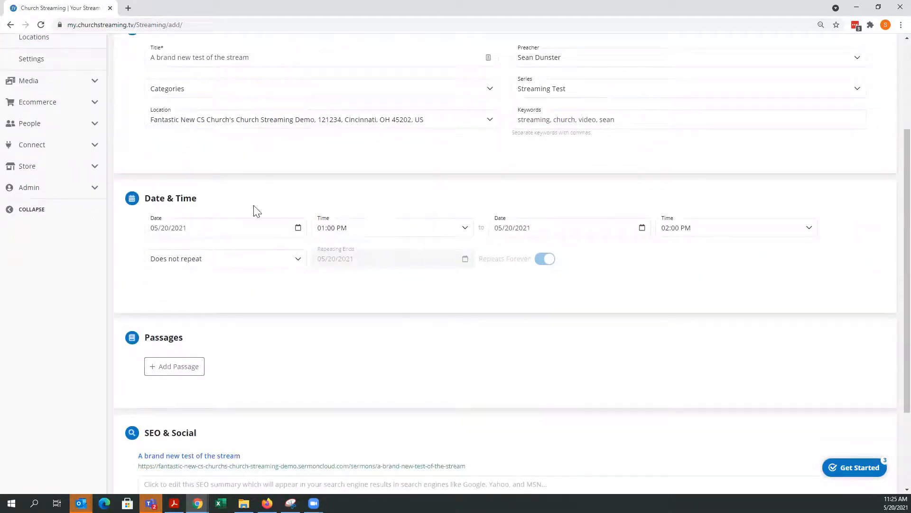
scroll(721, 254, down, 1)
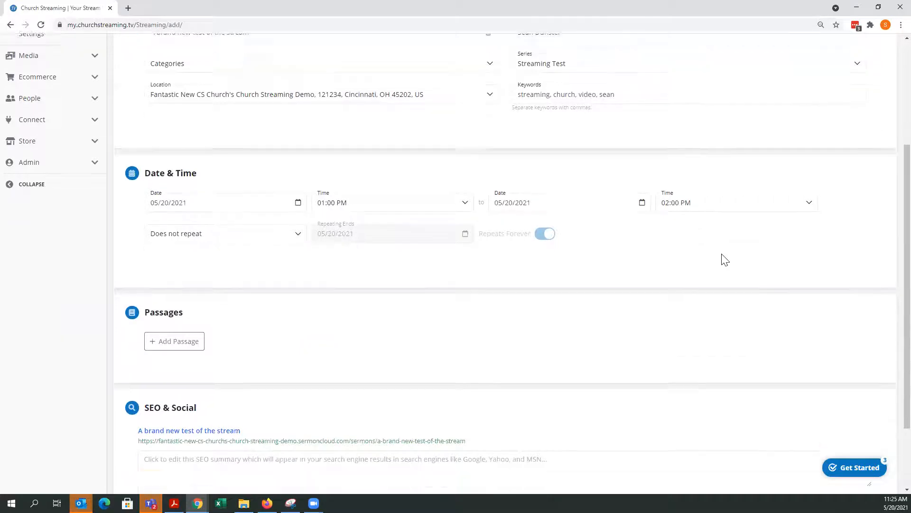
click(157, 283)
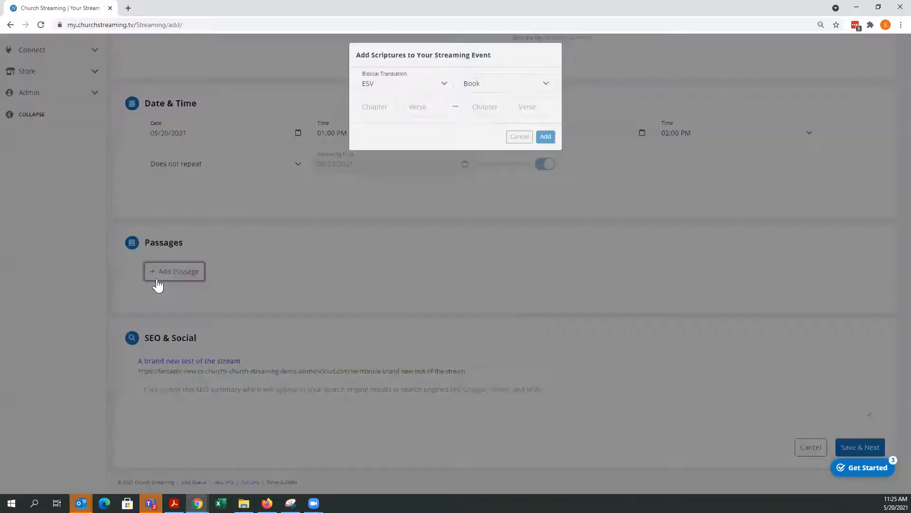
click(445, 93)
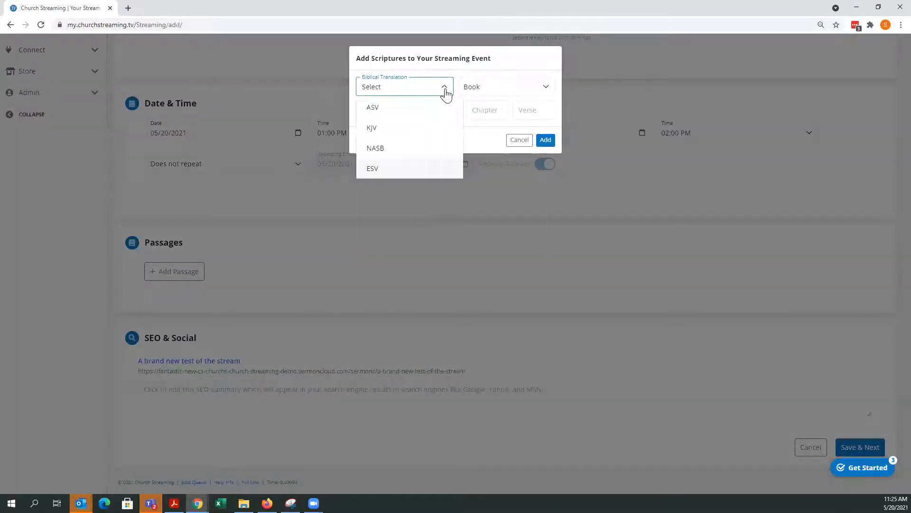
click(382, 170)
click(488, 90)
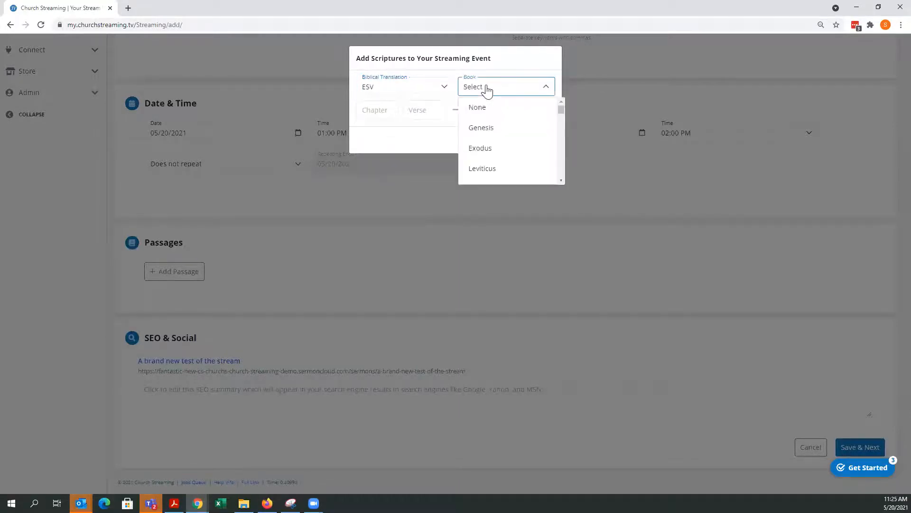
scroll(507, 147, down, 7)
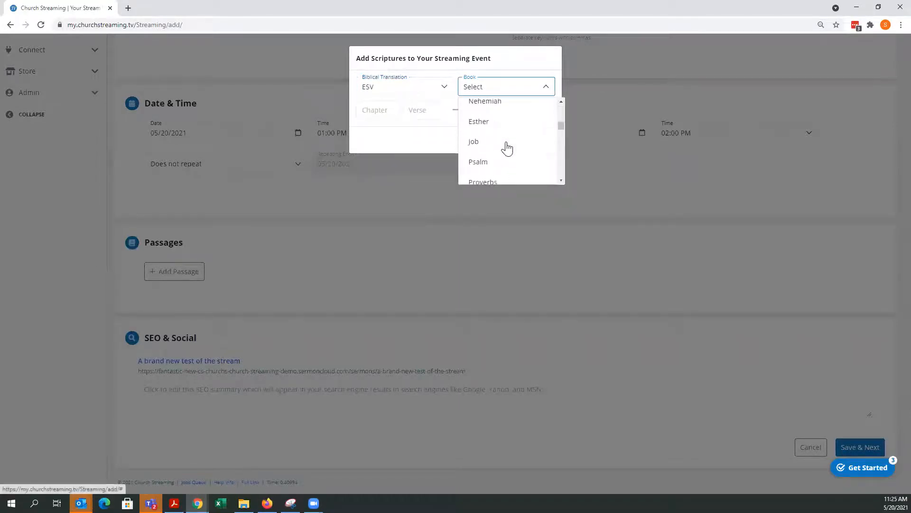
scroll(507, 147, down, 3)
scroll(506, 146, up, 3)
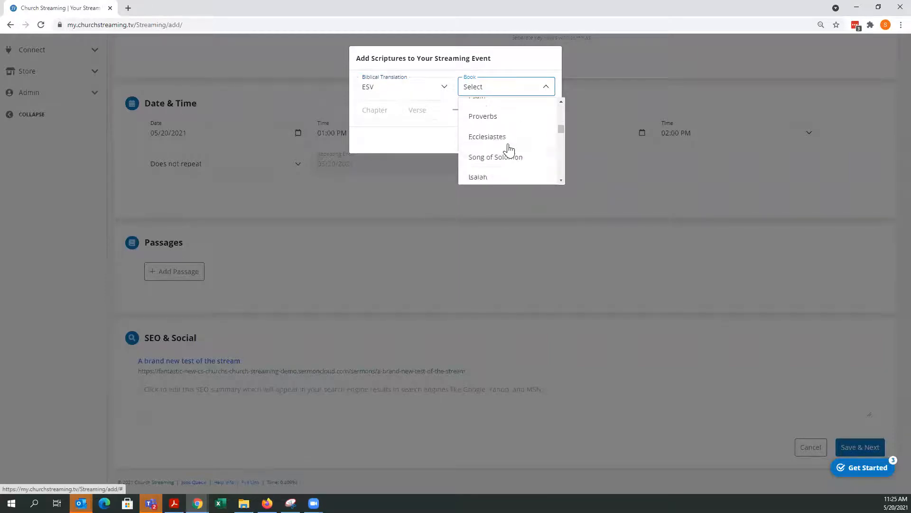
click(479, 114)
- Set the passage range from chapter 5 verse 3 to chapter 5 verse 7 and add it to the event
click(381, 110)
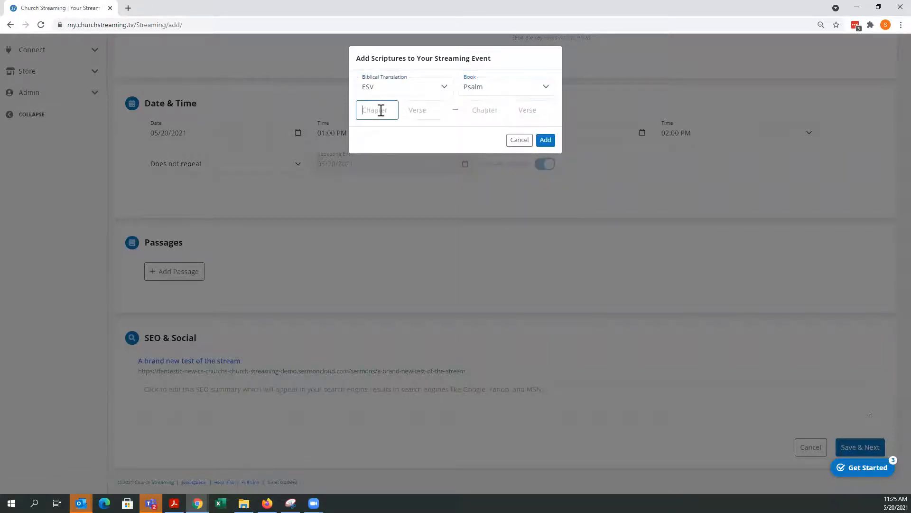
text(5)
click(417, 112)
text(3)
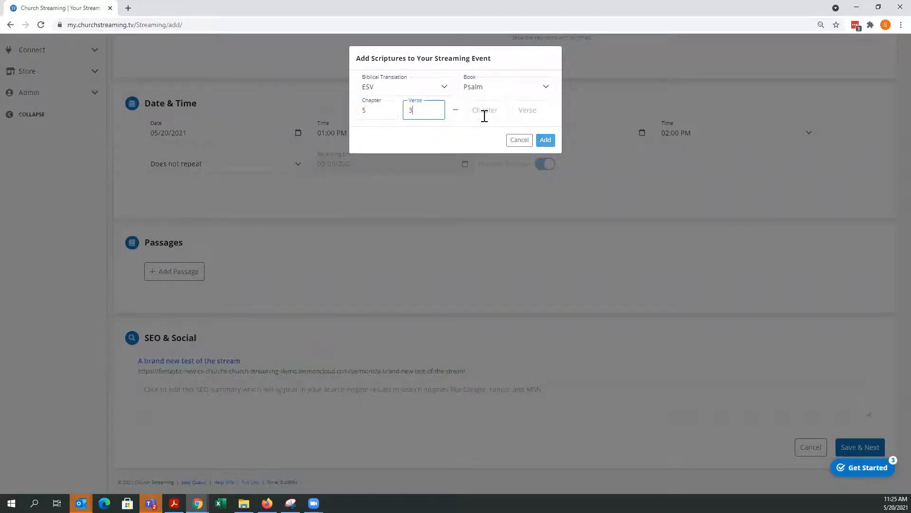
click(485, 113)
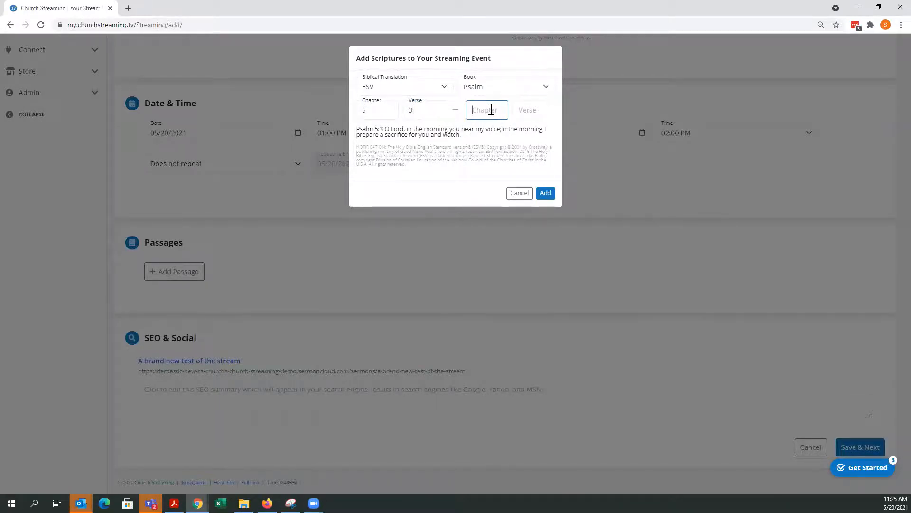
text(5)
click(535, 110)
text(7)
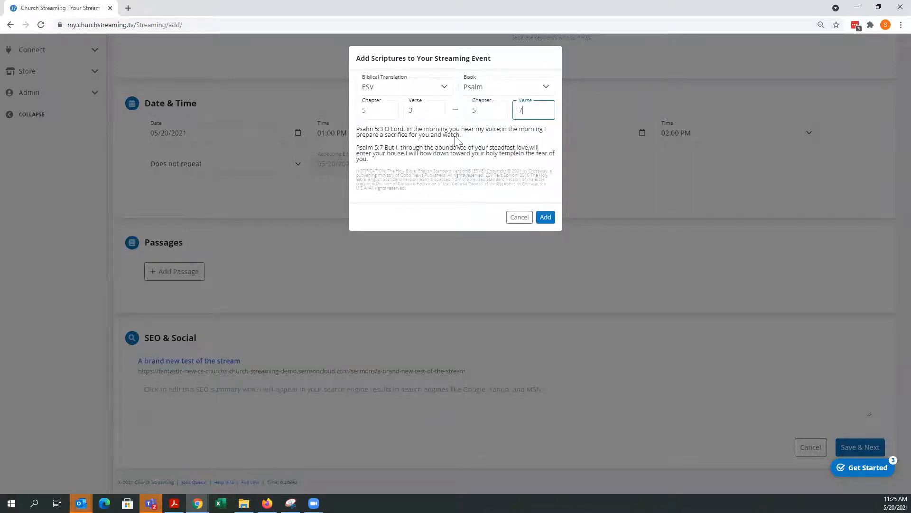
click(545, 216)
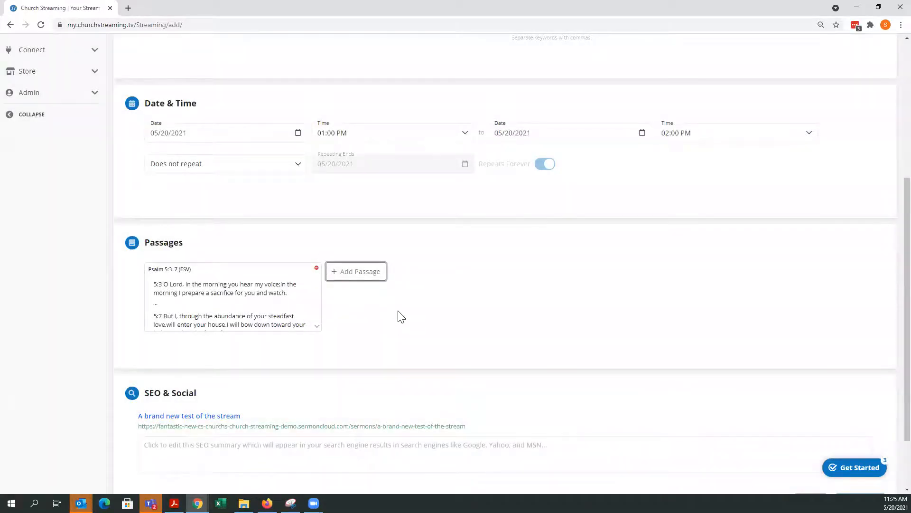
- Enter the SEO summary church, psalms, the preacher's full name, streaming, and save the event info to continue
scroll(401, 317, down, 1)
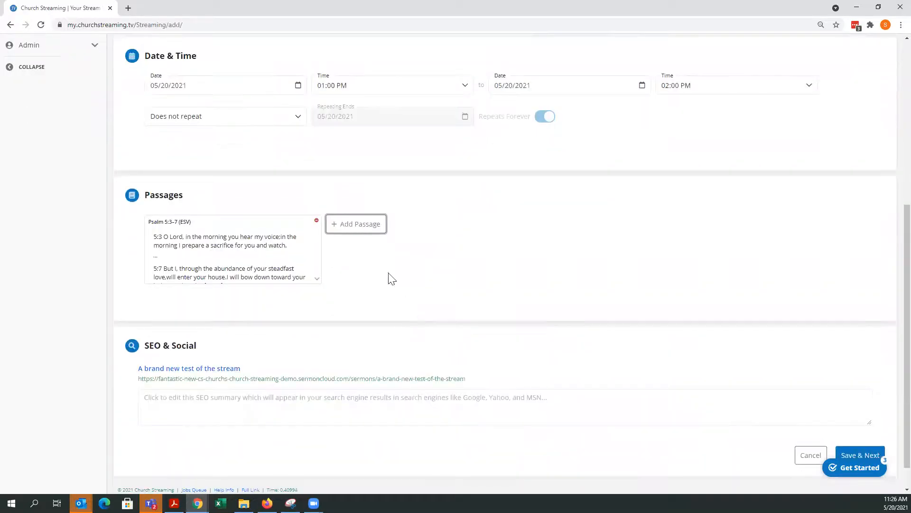
click(353, 230)
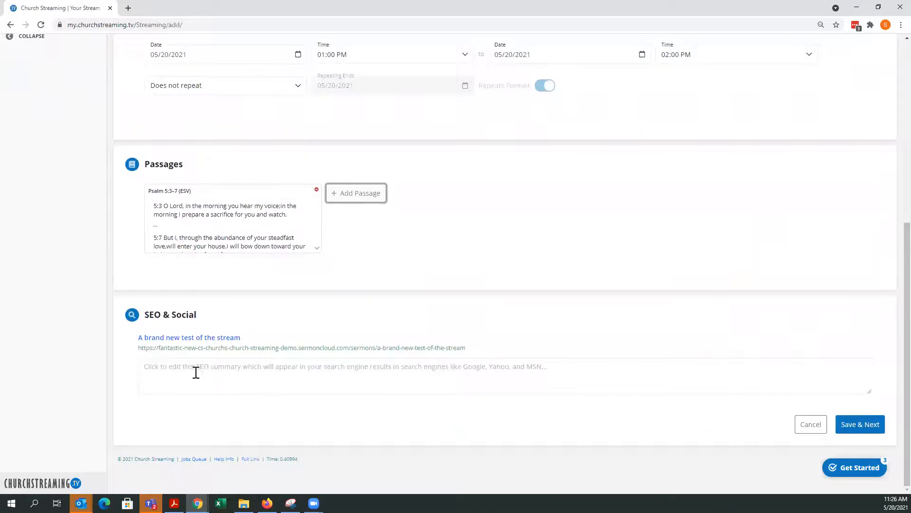
scroll(600, 236, up, 3)
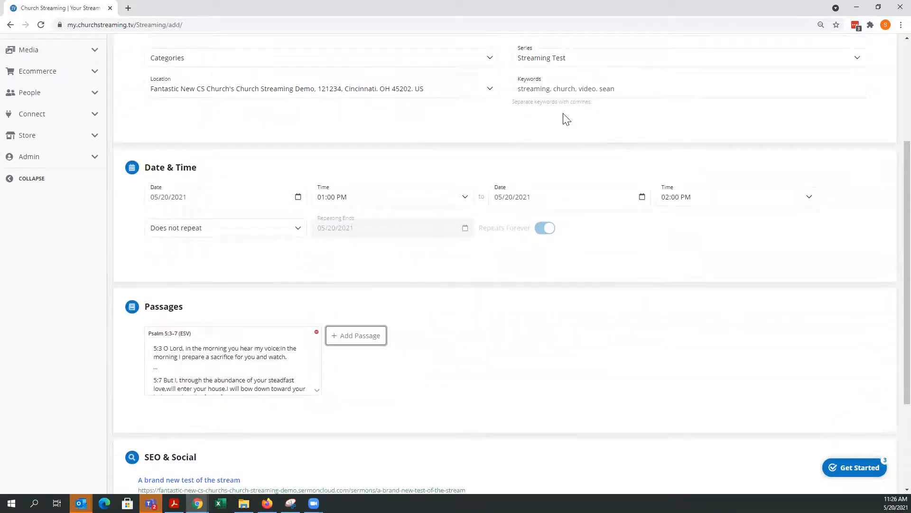
scroll(606, 157, up, 1)
scroll(606, 157, up, 3)
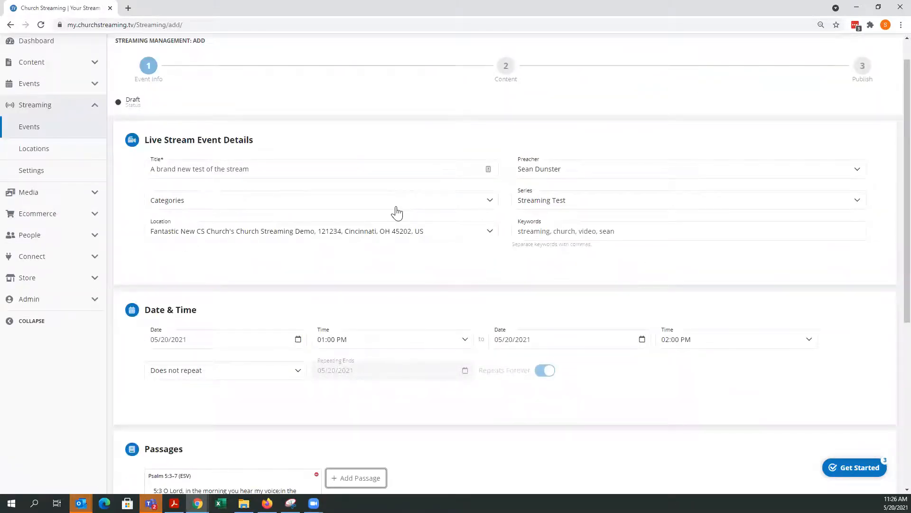
scroll(397, 214, down, 6)
click(210, 368)
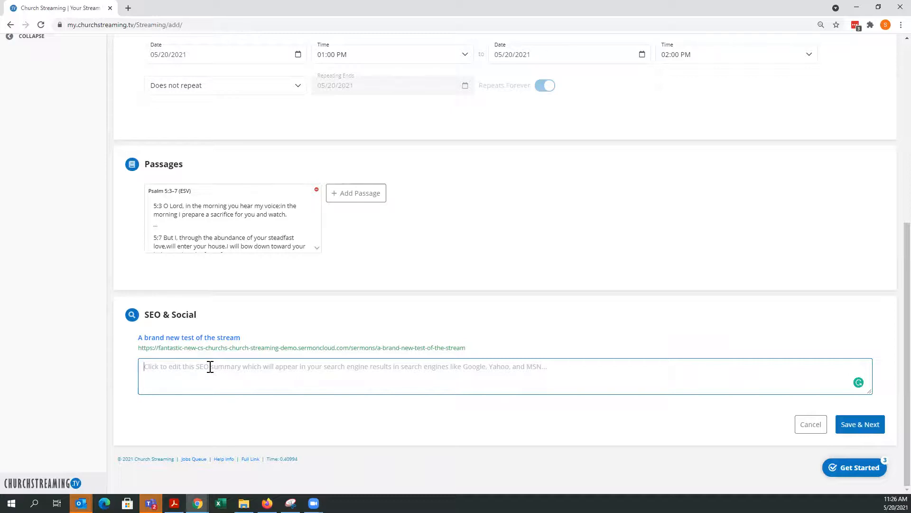
text(church, )
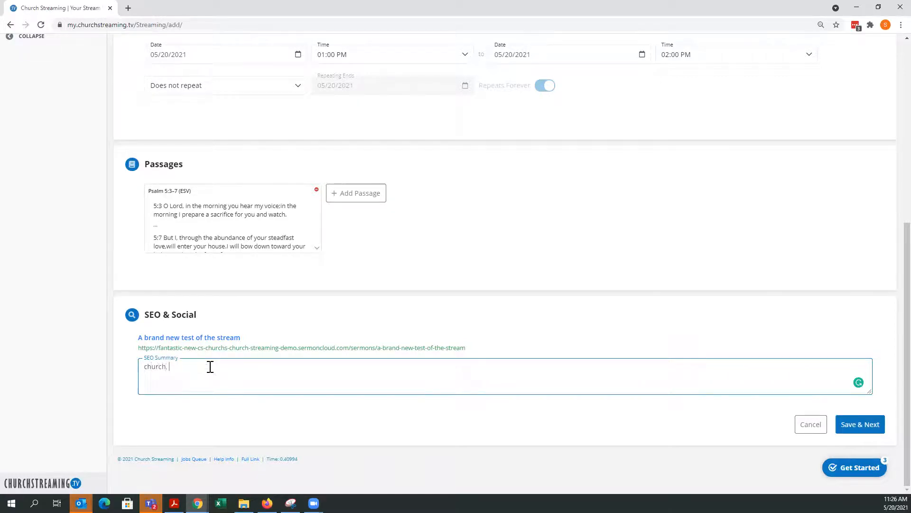
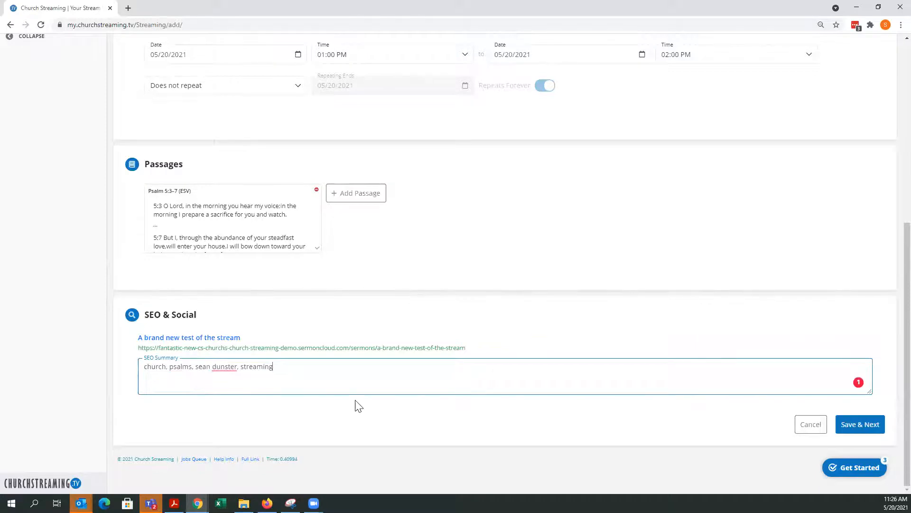
click(860, 424)
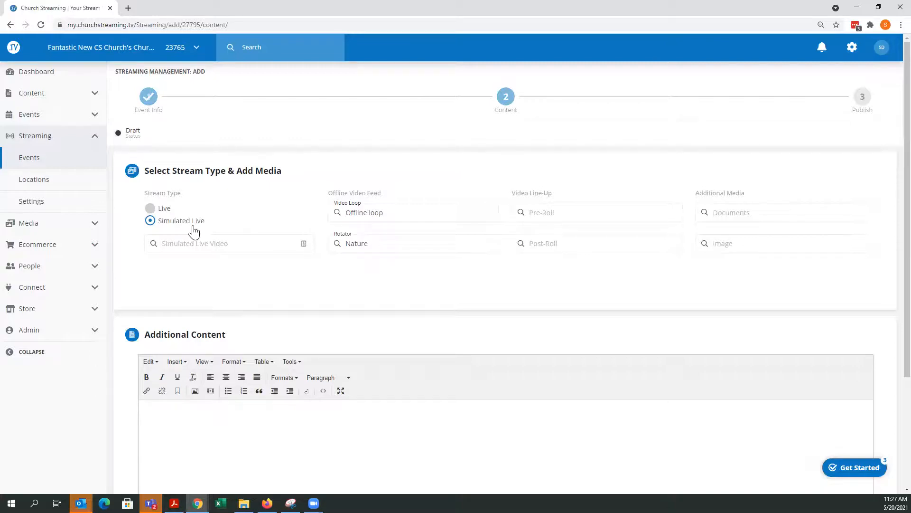
click(214, 244)
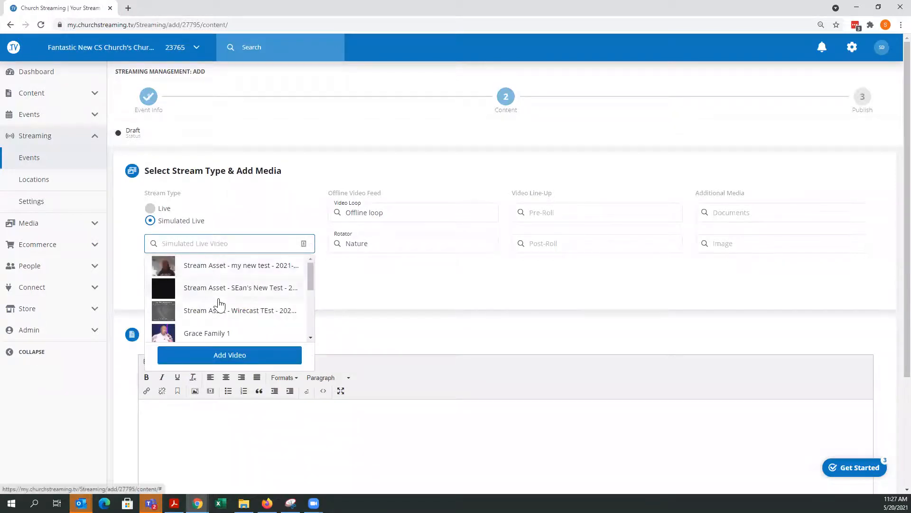
scroll(219, 304, down, 4)
scroll(226, 322, up, 4)
click(363, 290)
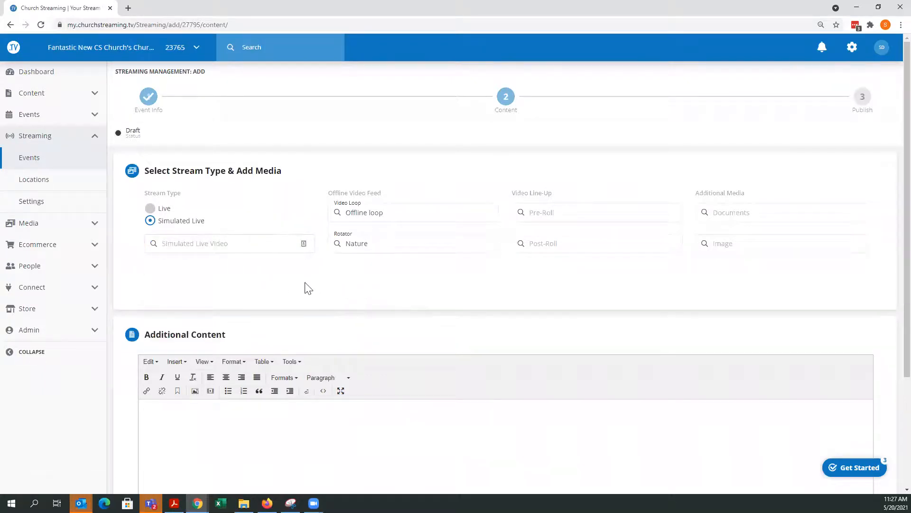
- Choose the Live stream type and clear the Nature rotator from the offline video feed
click(158, 208)
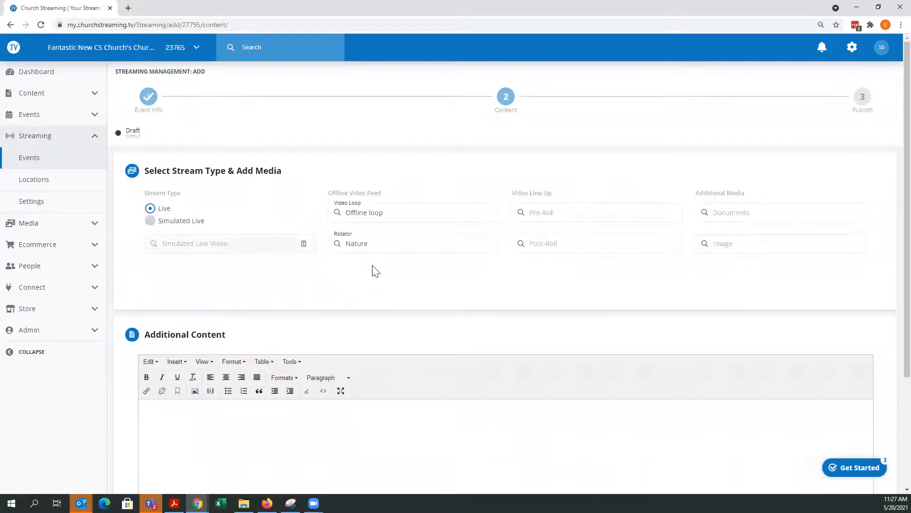
click(398, 215)
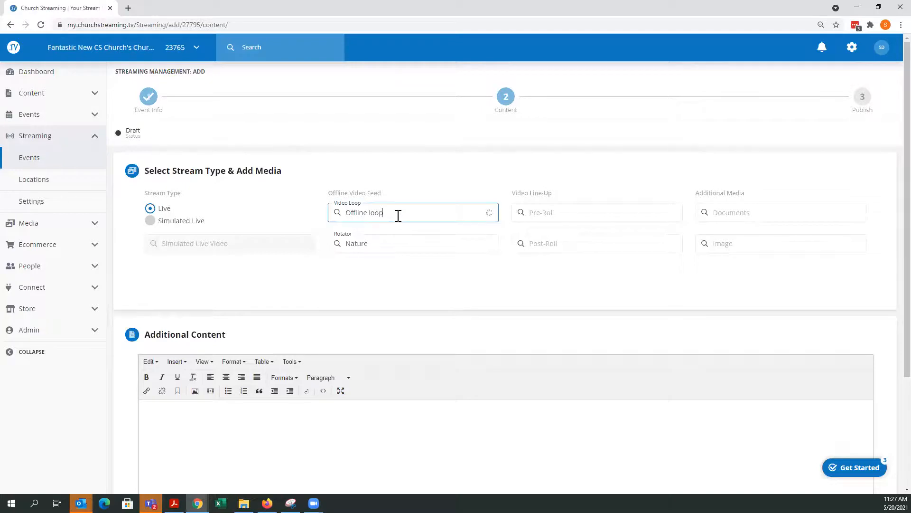
click(361, 238)
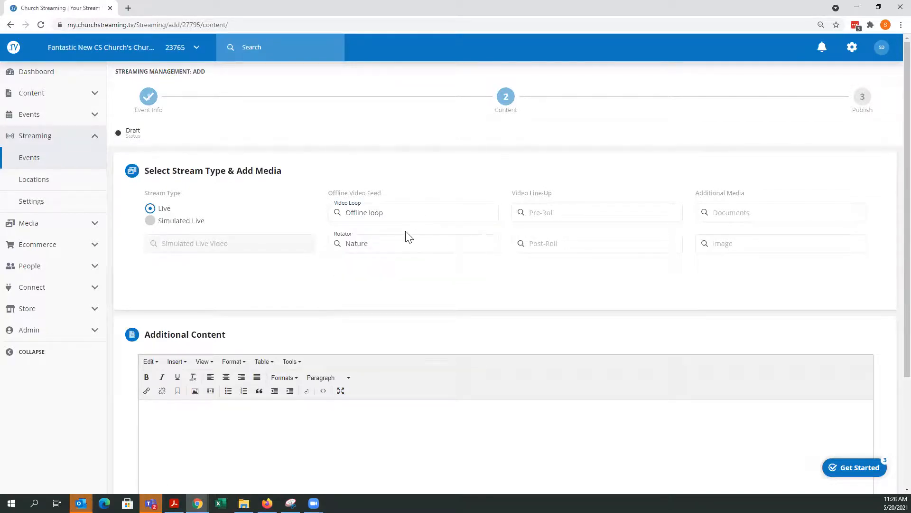
click(386, 243)
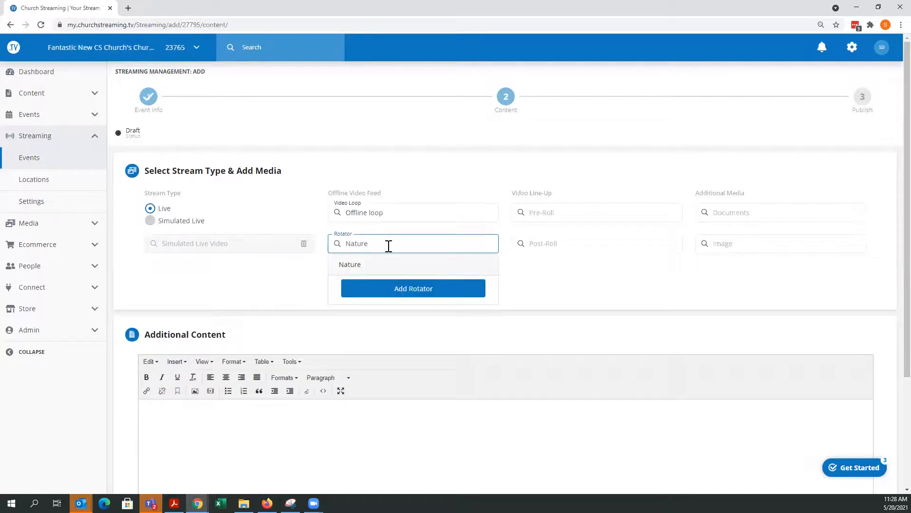
key(BackSpace)
key(BackSpace)
key(BackSpace)
key(BackSpace)
key(BackSpace)
key(BackSpace)
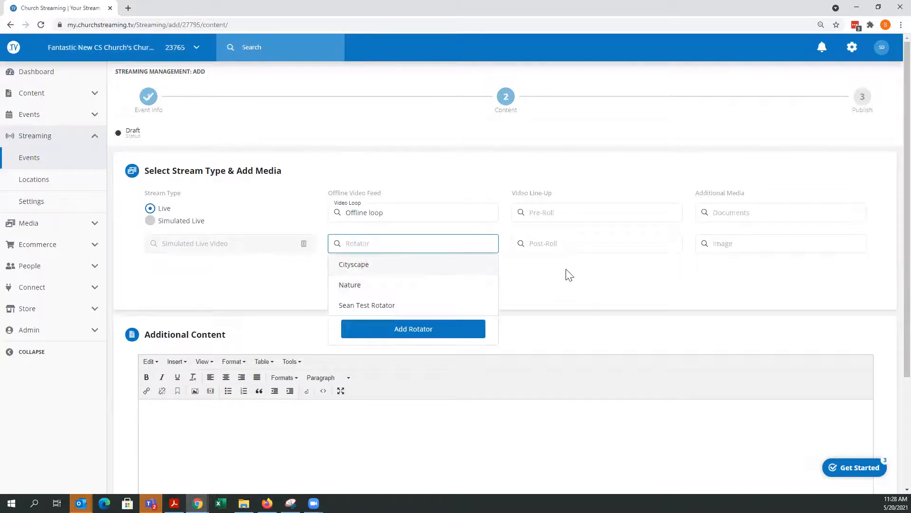
click(562, 280)
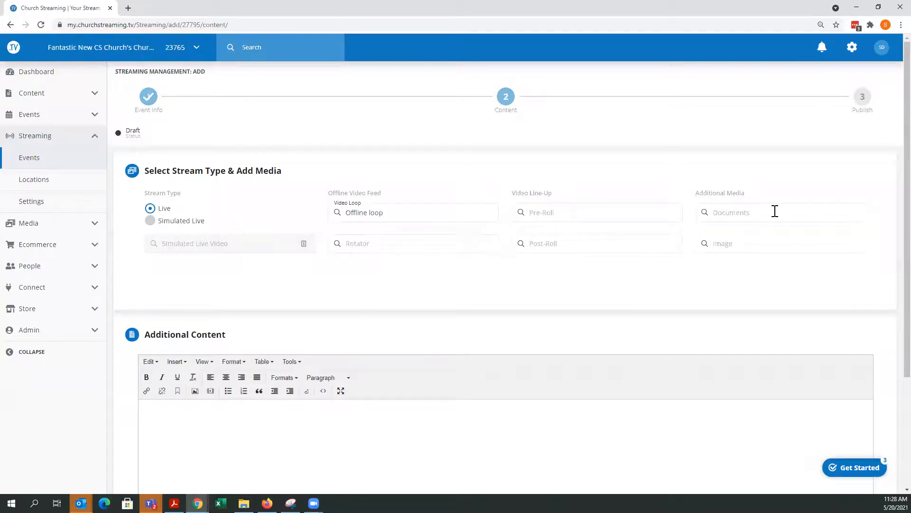
- Write the additional content "This message is on the psalms and seeing God in the morning." and save to continue
scroll(770, 211, down, 3)
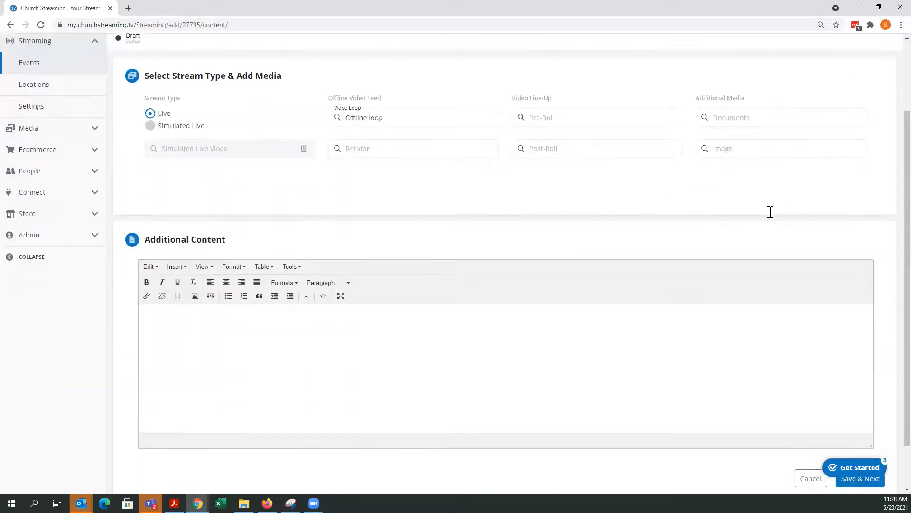
text(This mess)
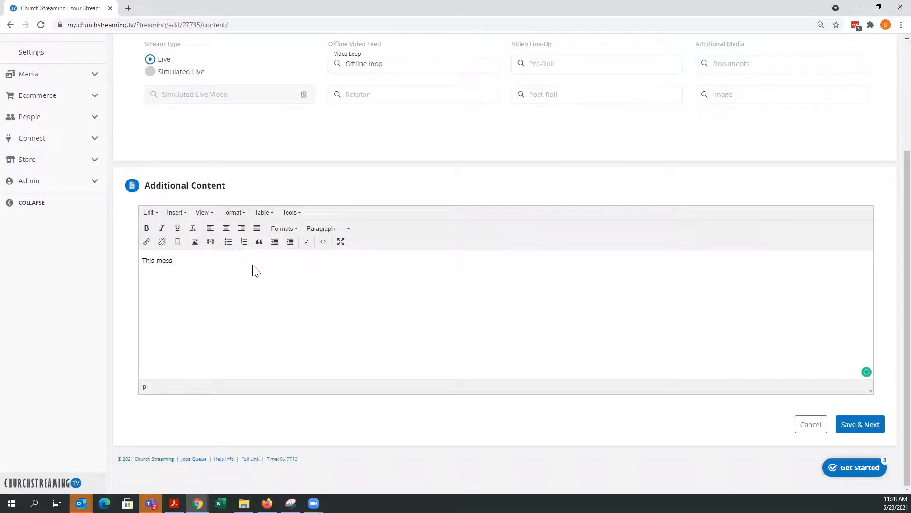
text(age is on the psalms and seeing God in the morning.)
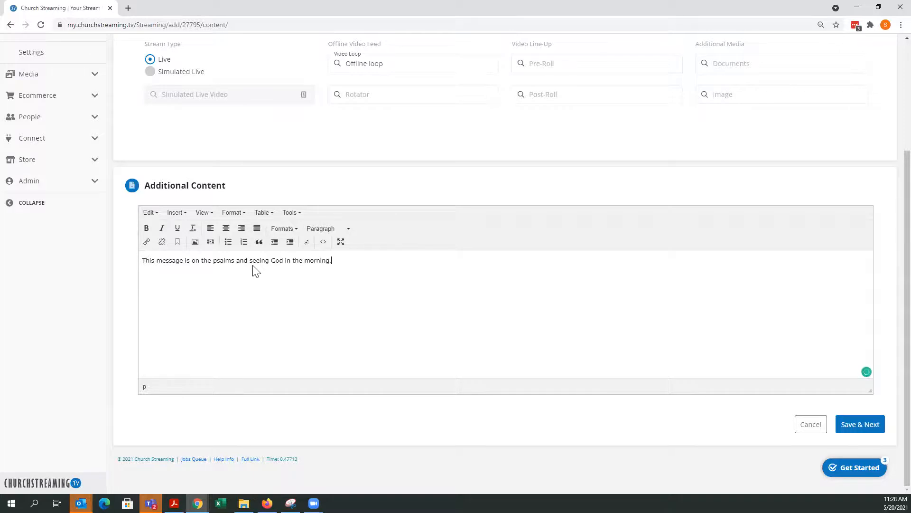
click(859, 427)
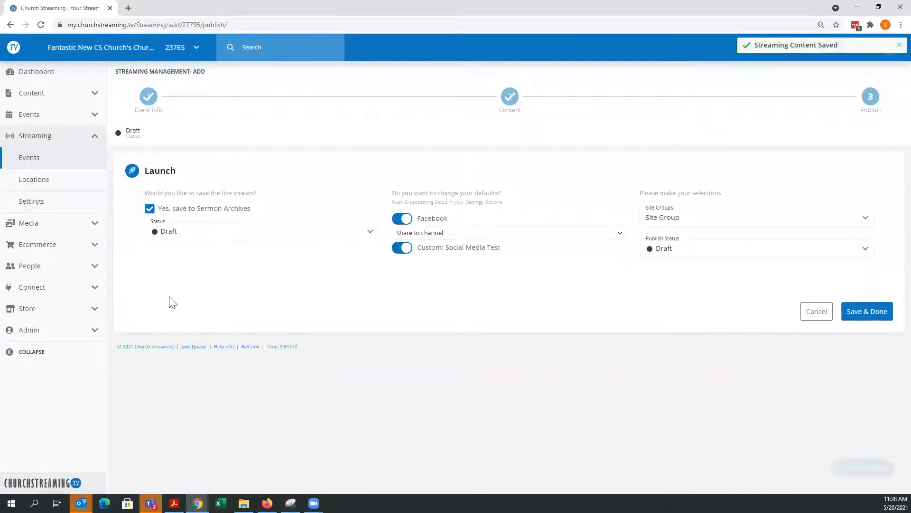
- Set the sermon archive status of the live stream to Publish
click(187, 235)
click(186, 275)
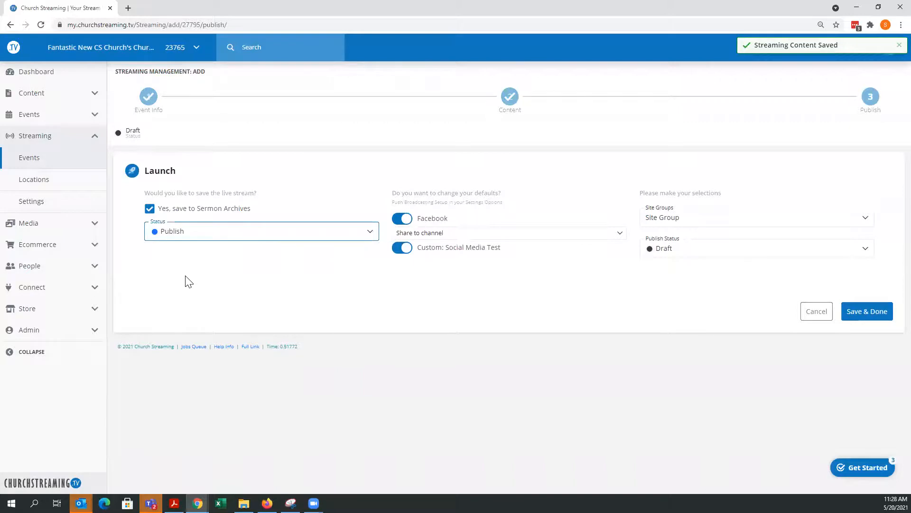
click(223, 236)
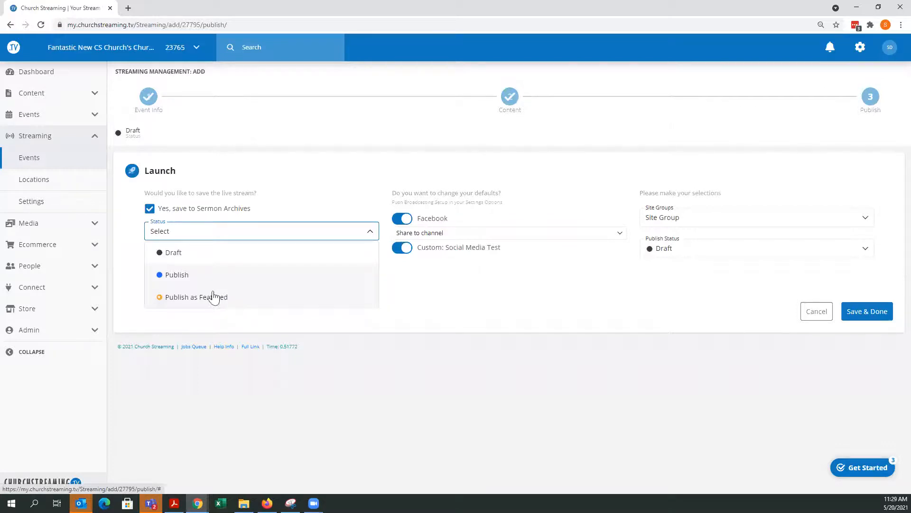
click(191, 281)
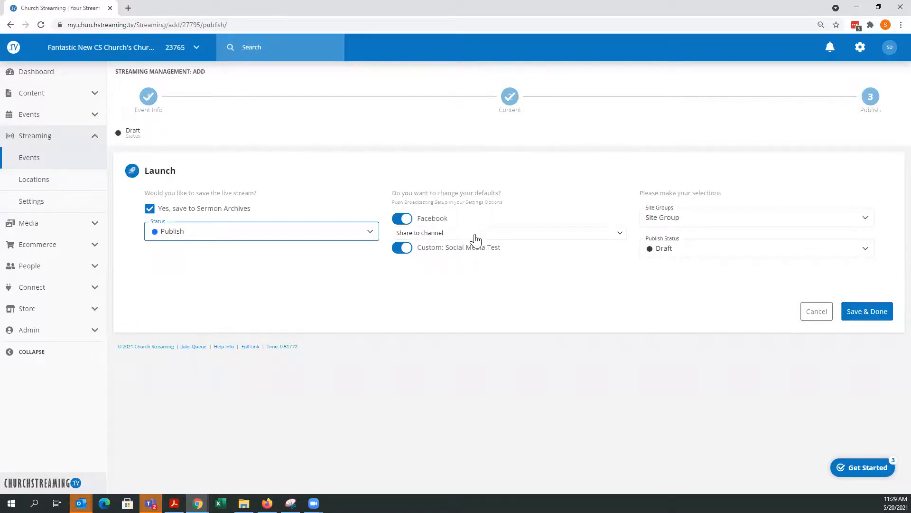
- Choose My Church as the Facebook channel to share the live stream to
click(440, 234)
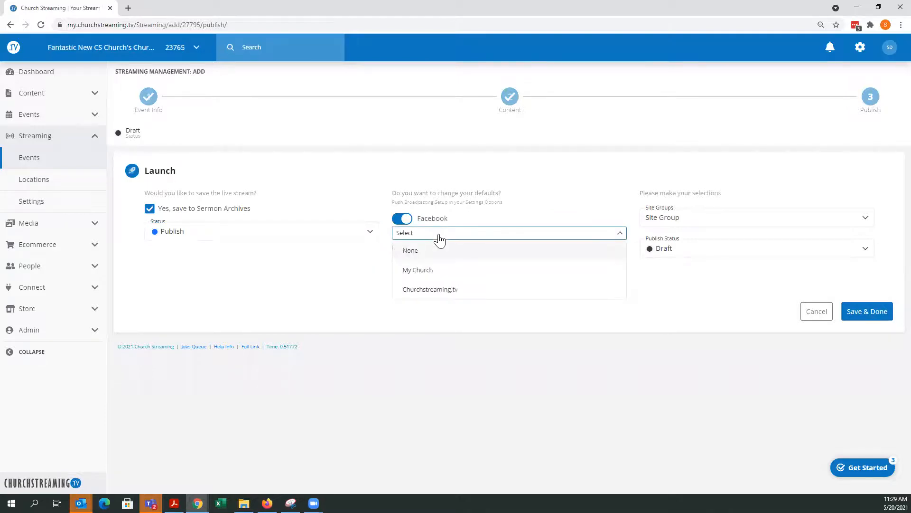
click(432, 271)
click(436, 272)
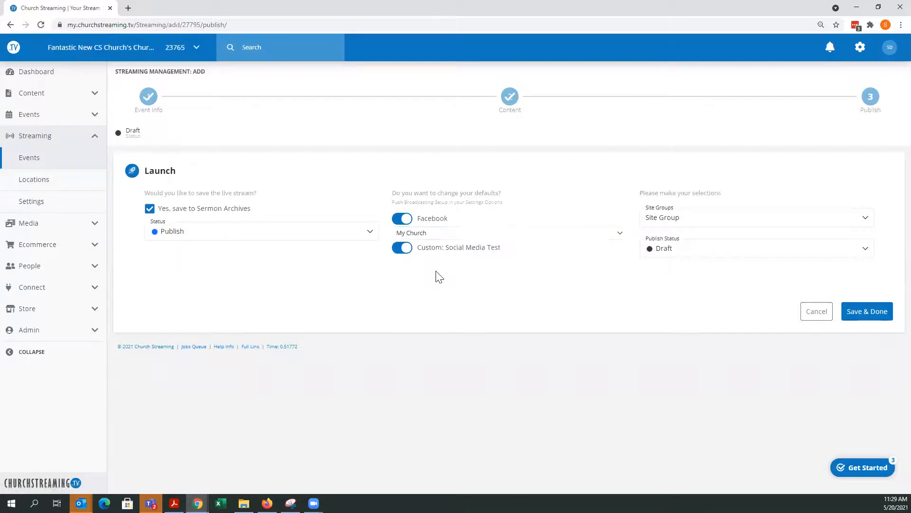
- Set the event's publish status to Publish and save the finished streaming event
click(671, 256)
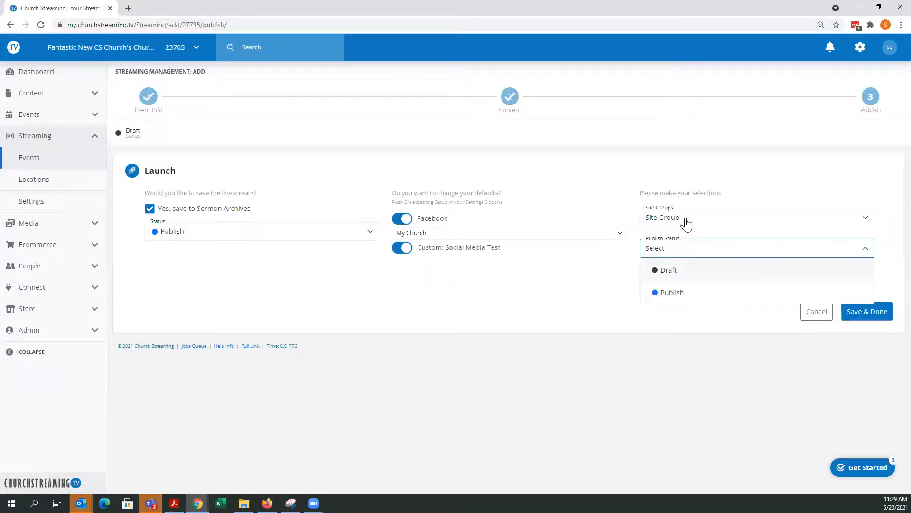
click(673, 293)
click(872, 313)
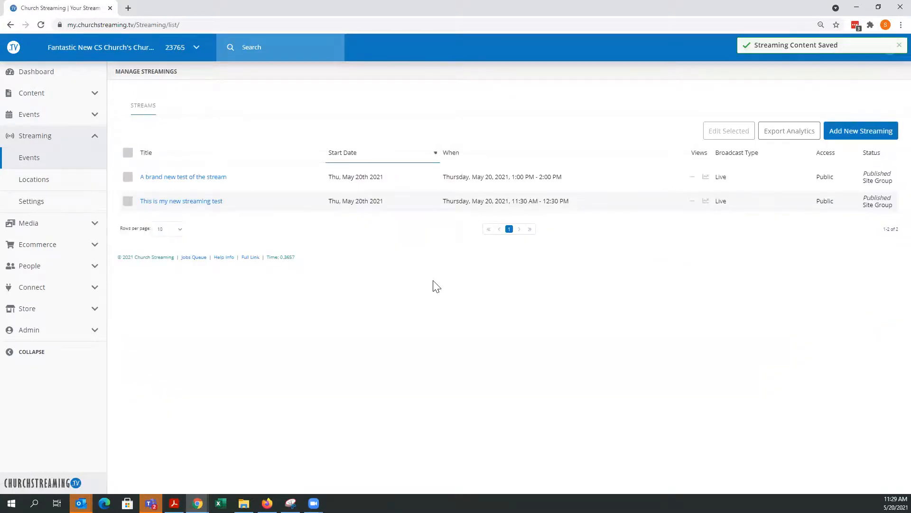
- Open the dashboard and examine the stream control panel, live preview and zoomable viewer map
click(40, 75)
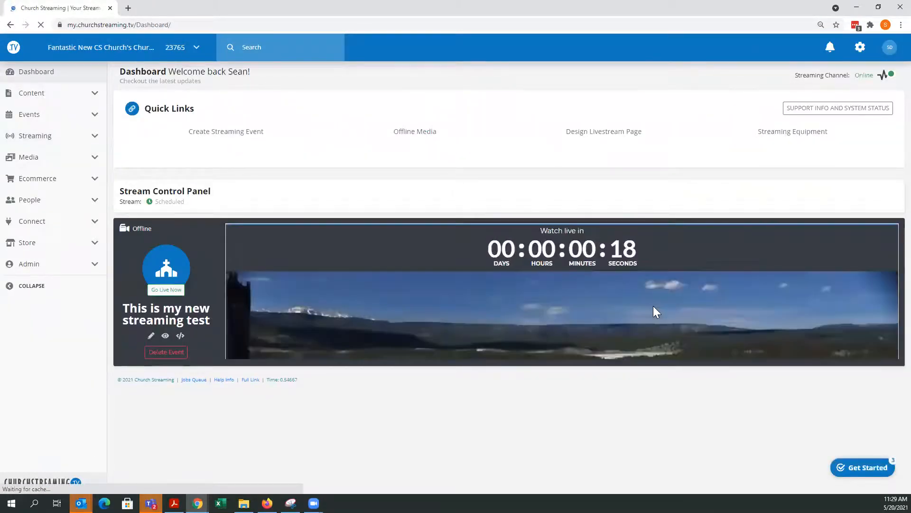
scroll(622, 315, down, 3)
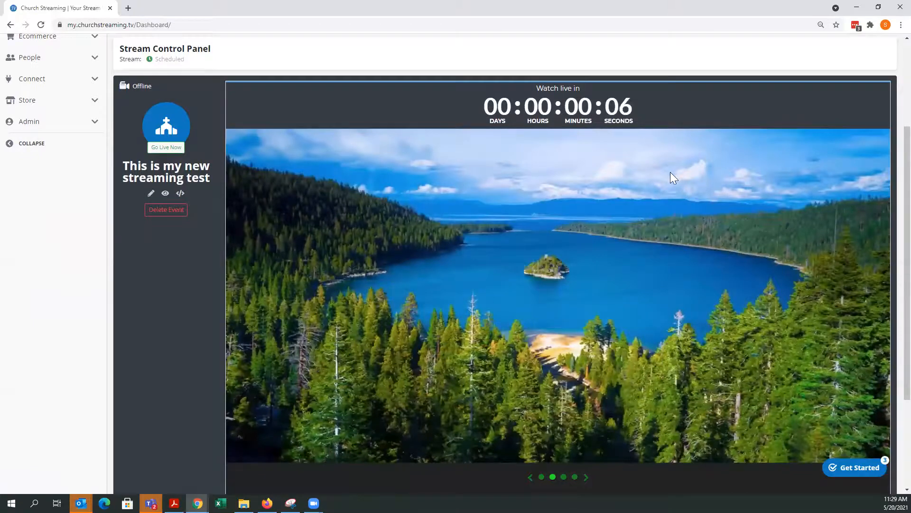
scroll(671, 172, down, 1)
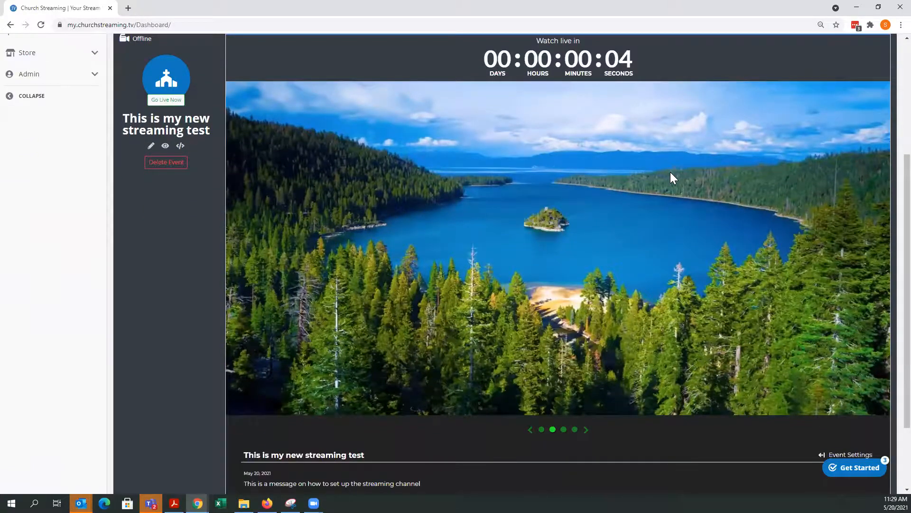
scroll(670, 172, up, 1)
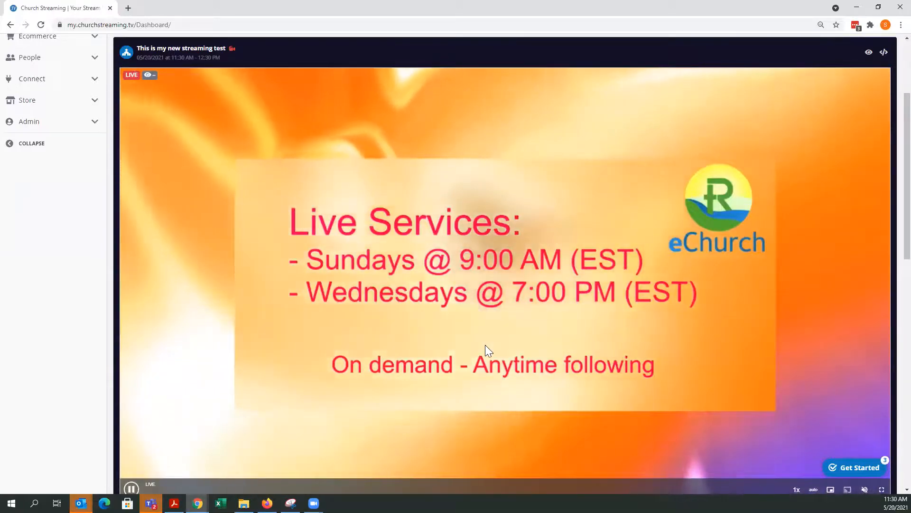
scroll(486, 345, down, 3)
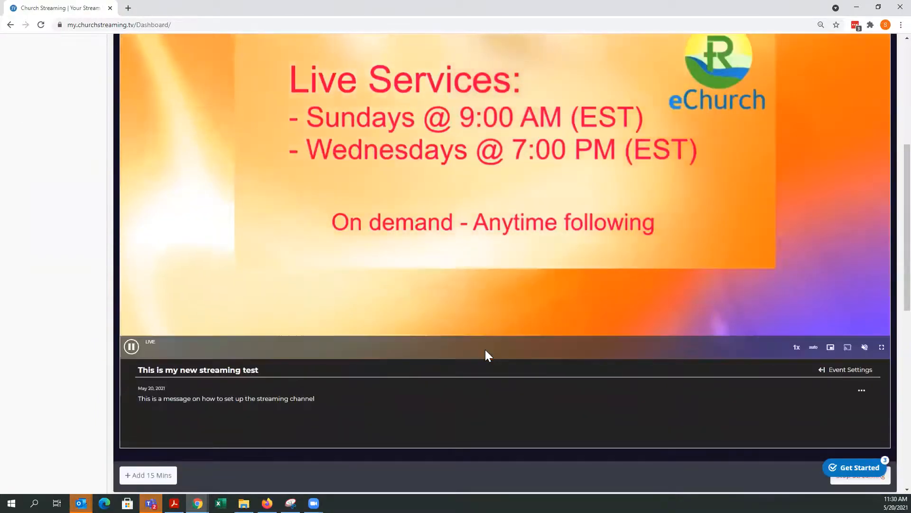
scroll(485, 350, up, 3)
scroll(489, 337, down, 4)
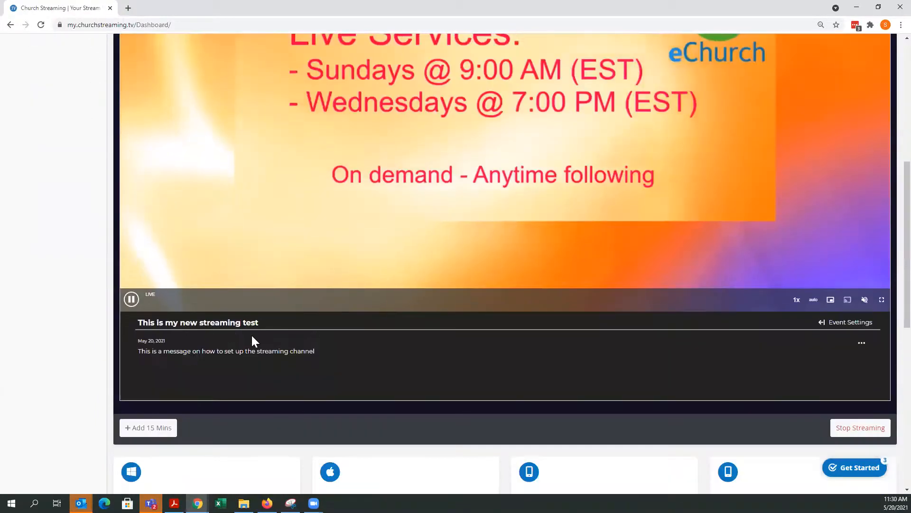
scroll(253, 335, down, 7)
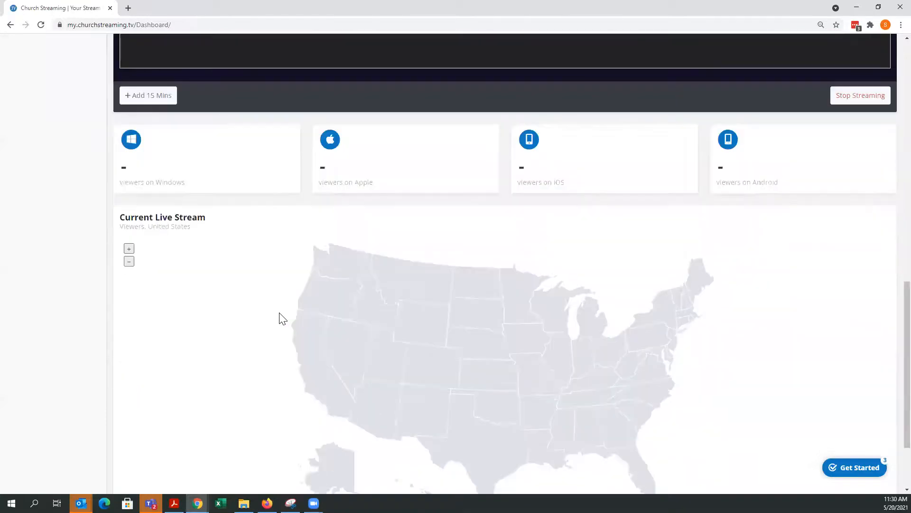
scroll(283, 318, down, 2)
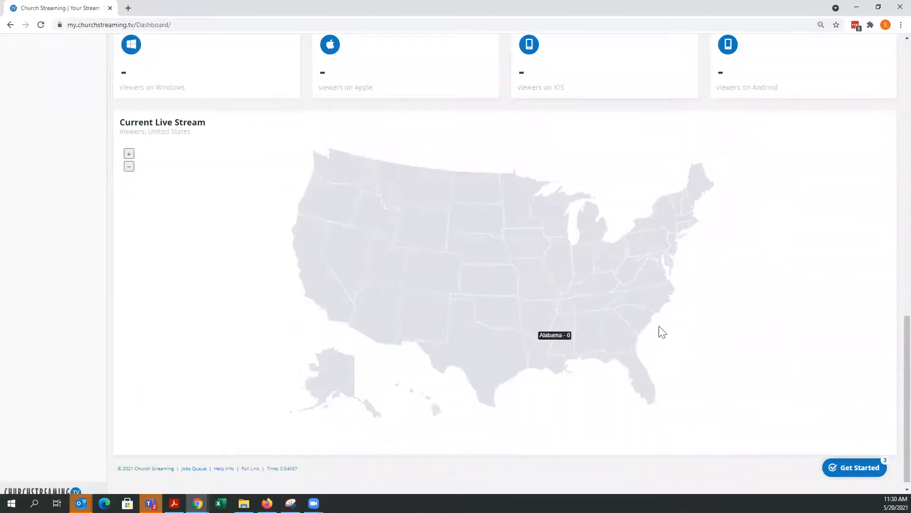
scroll(712, 285, up, 1)
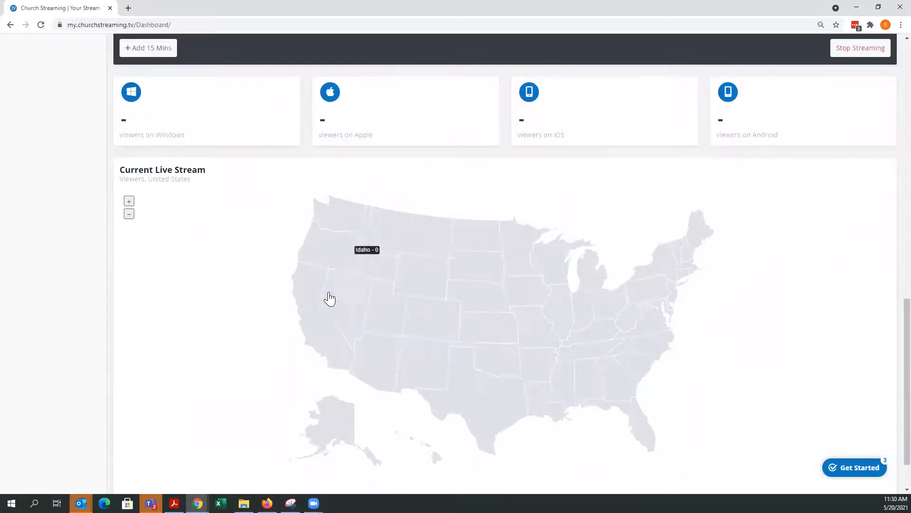
scroll(653, 369, down, 1)
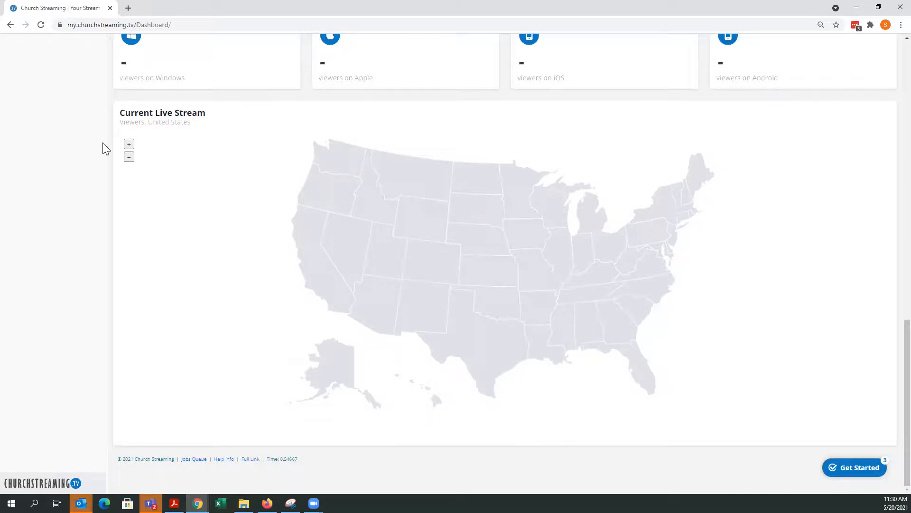
click(128, 145)
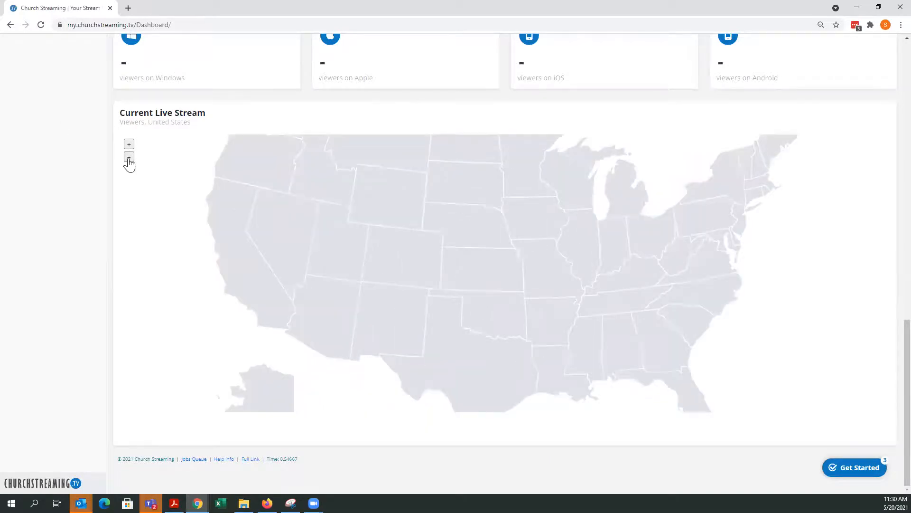
click(129, 157)
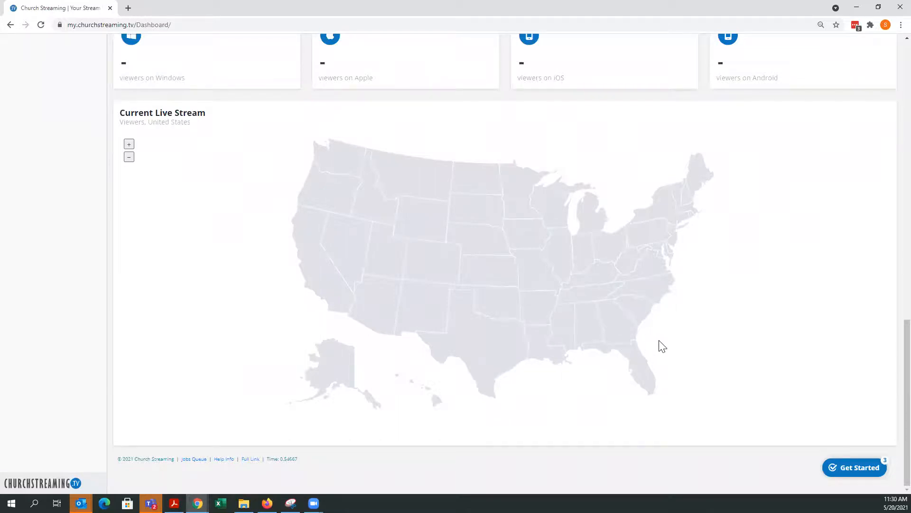
- Examine the running live stream's preview, viewer counts per platform and viewer locations on the map
scroll(663, 346, up, 4)
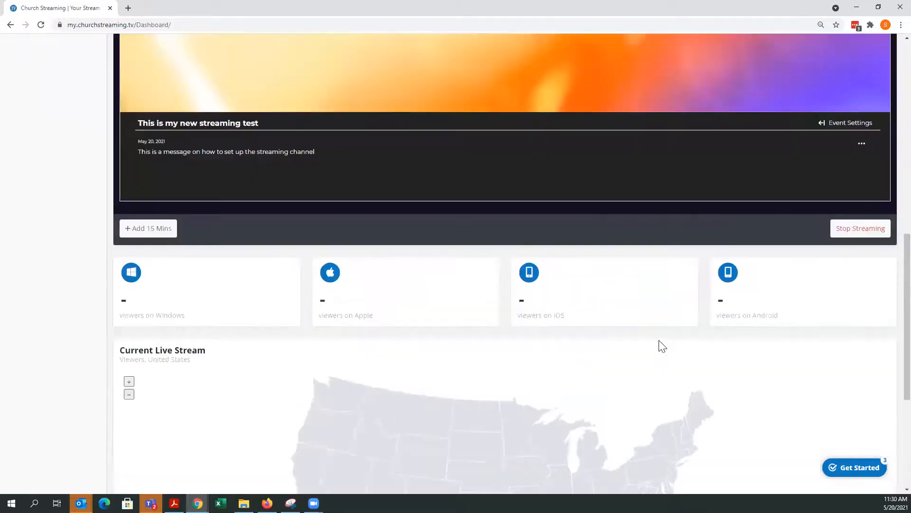
scroll(660, 347, down, 1)
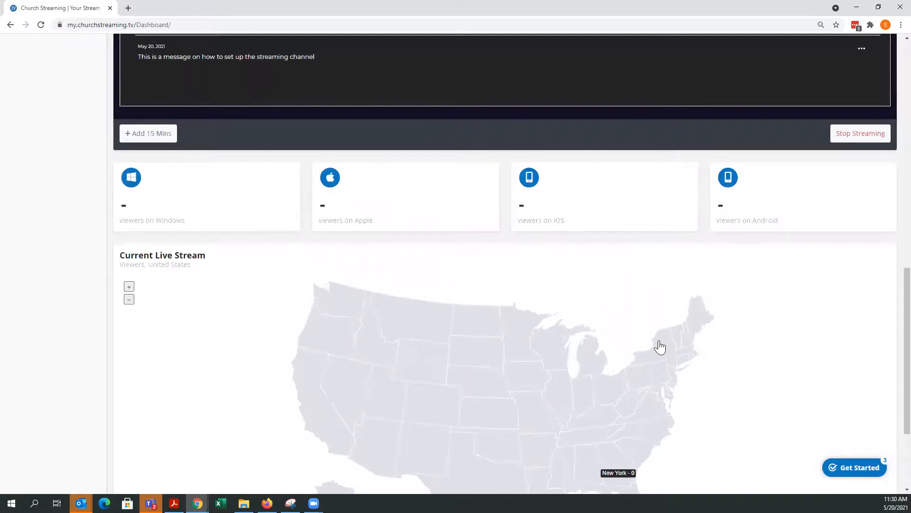
scroll(660, 347, down, 2)
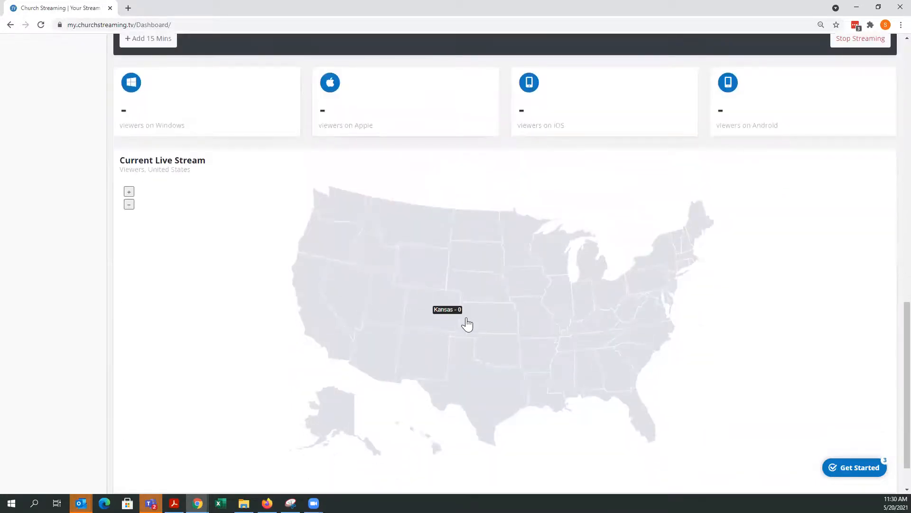
scroll(466, 323, up, 3)
scroll(469, 323, up, 8)
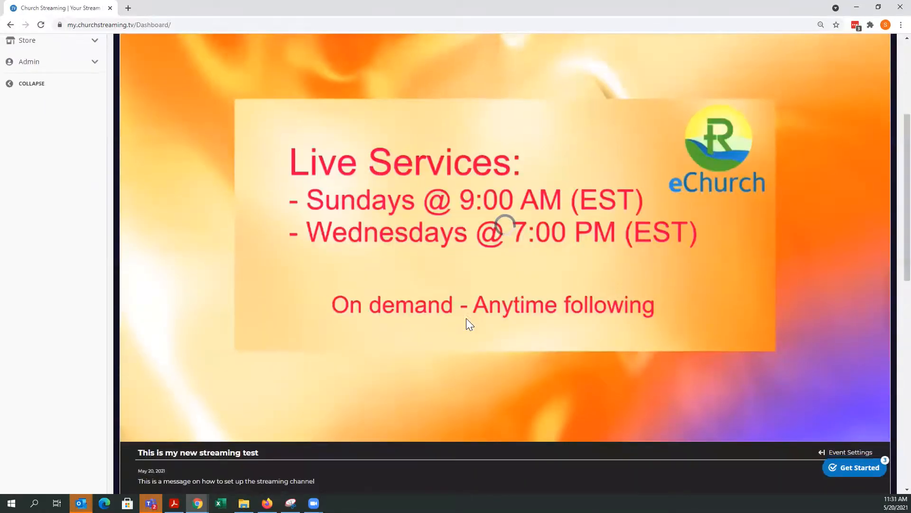
scroll(466, 319, down, 9)
scroll(466, 321, down, 2)
mouse_move(630, 318)
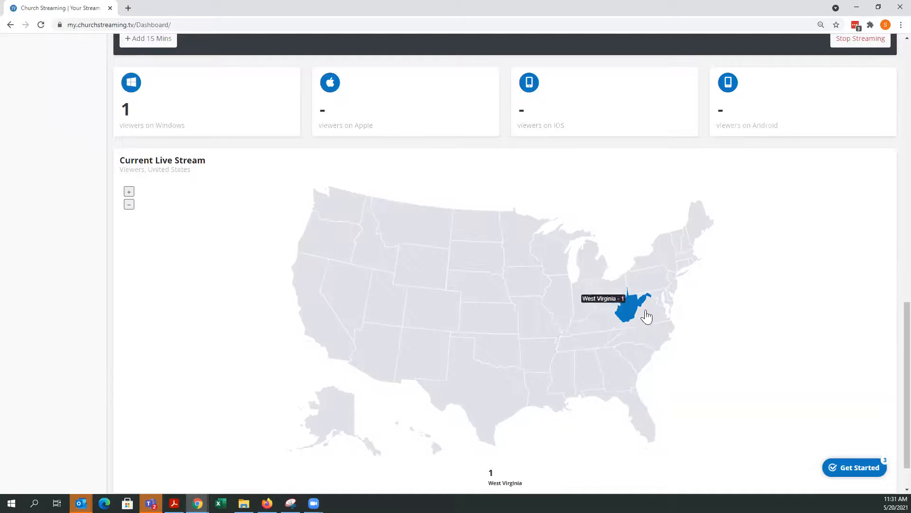
scroll(745, 352, up, 2)
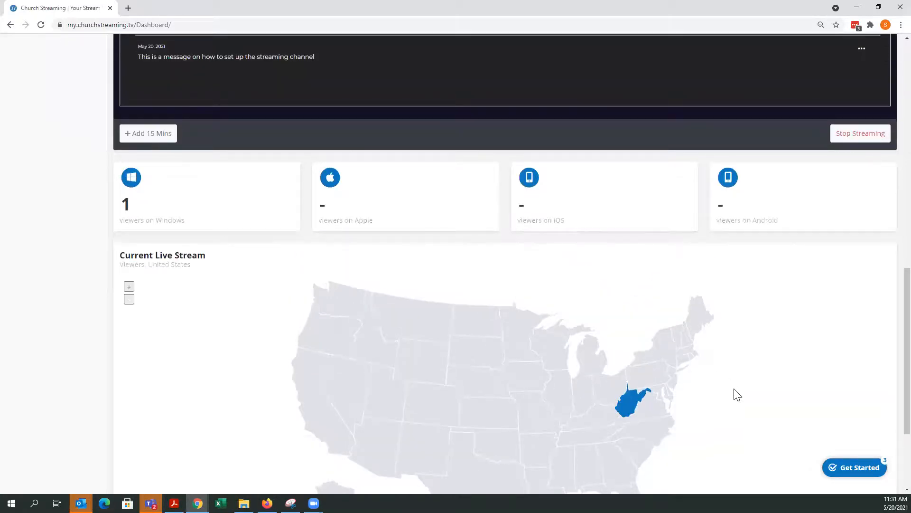
scroll(743, 404, up, 8)
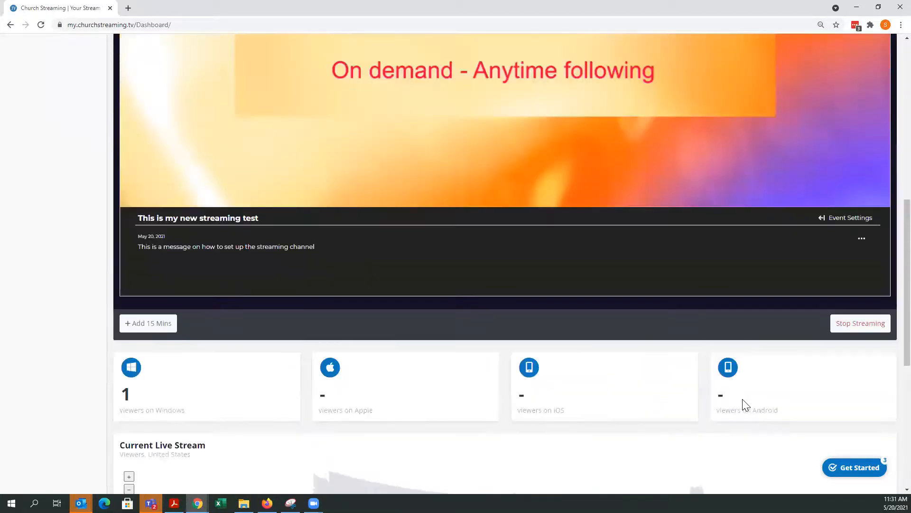
scroll(522, 268, up, 3)
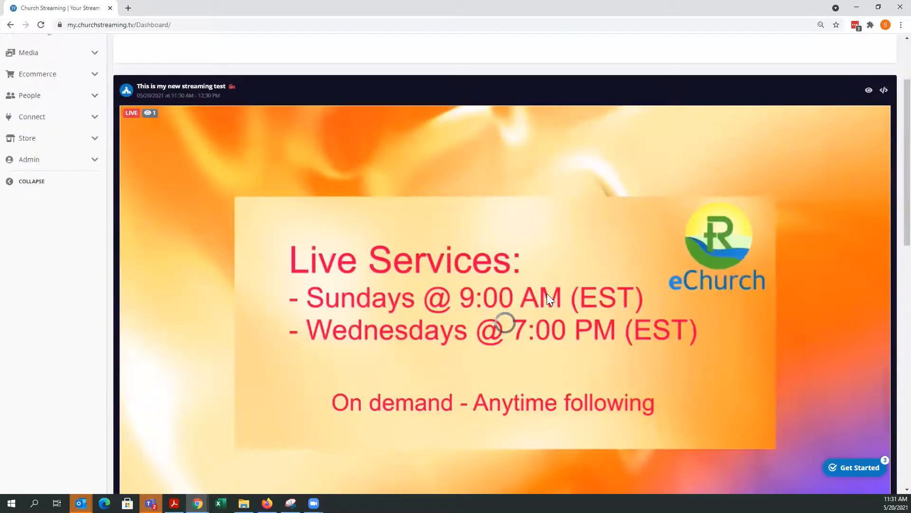
scroll(546, 292, down, 9)
scroll(152, 102, up, 10)
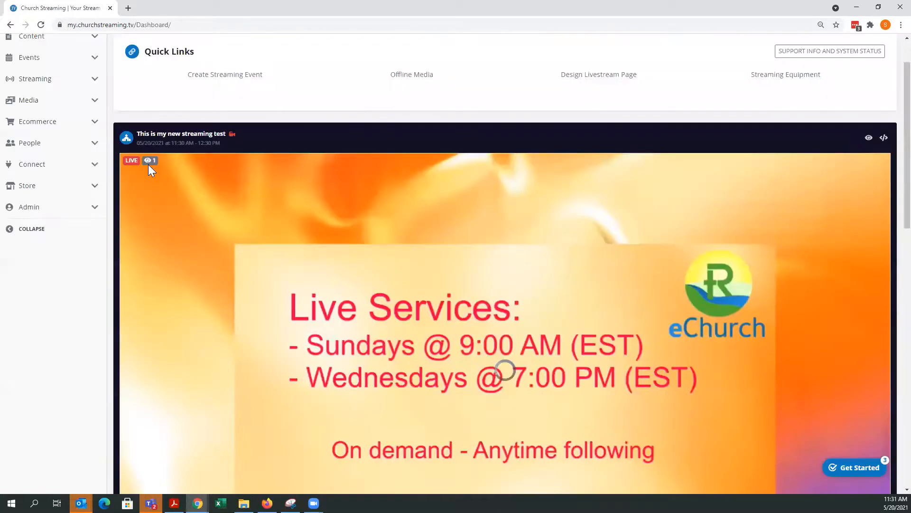
scroll(397, 268, down, 11)
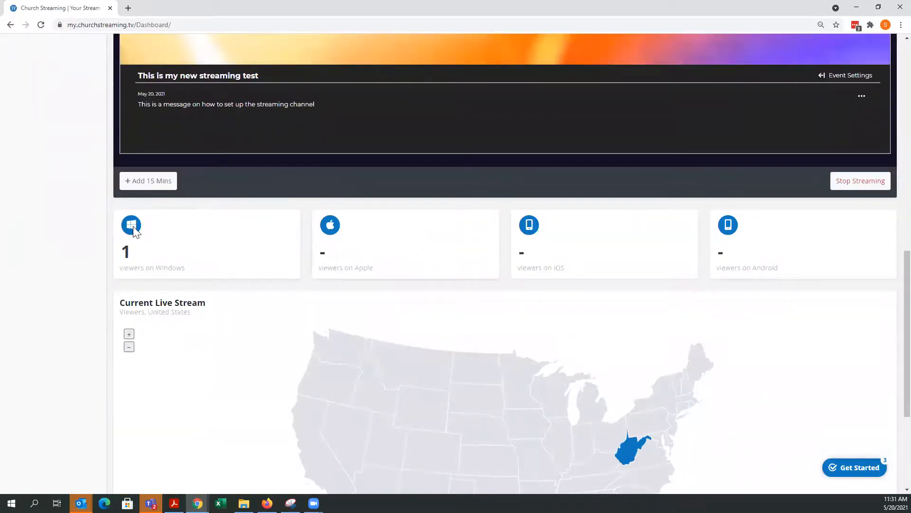
scroll(719, 416, down, 3)
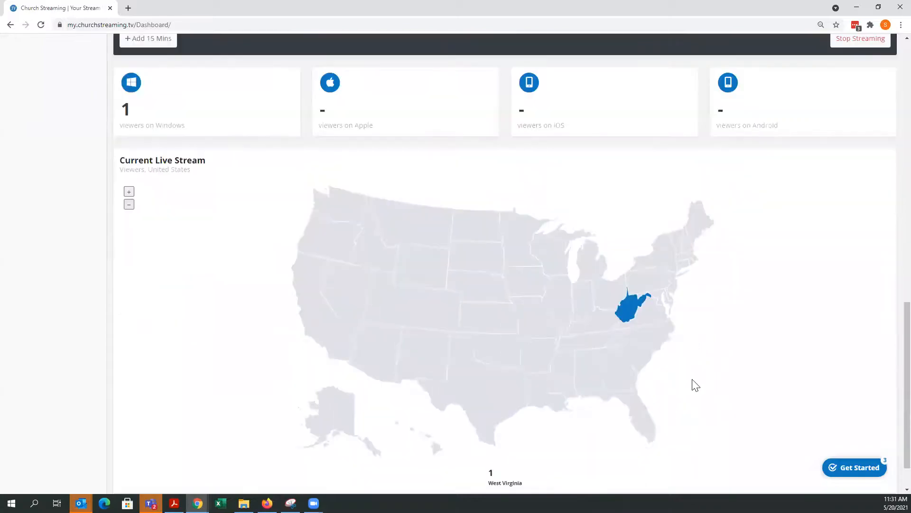
scroll(697, 385, up, 12)
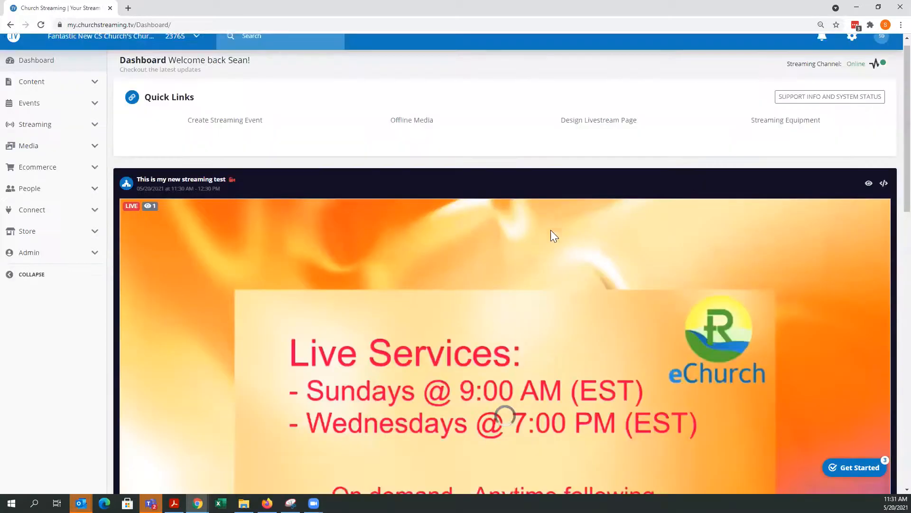
scroll(566, 304, down, 5)
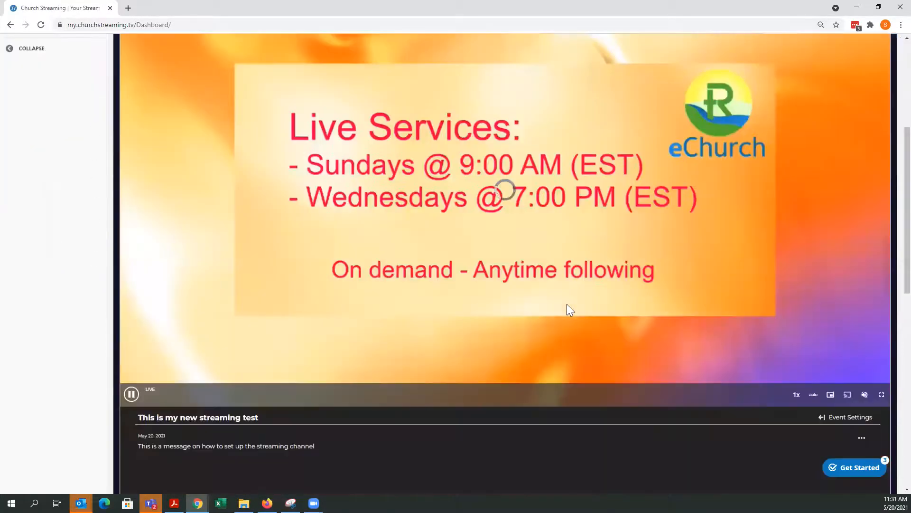
scroll(567, 303, up, 5)
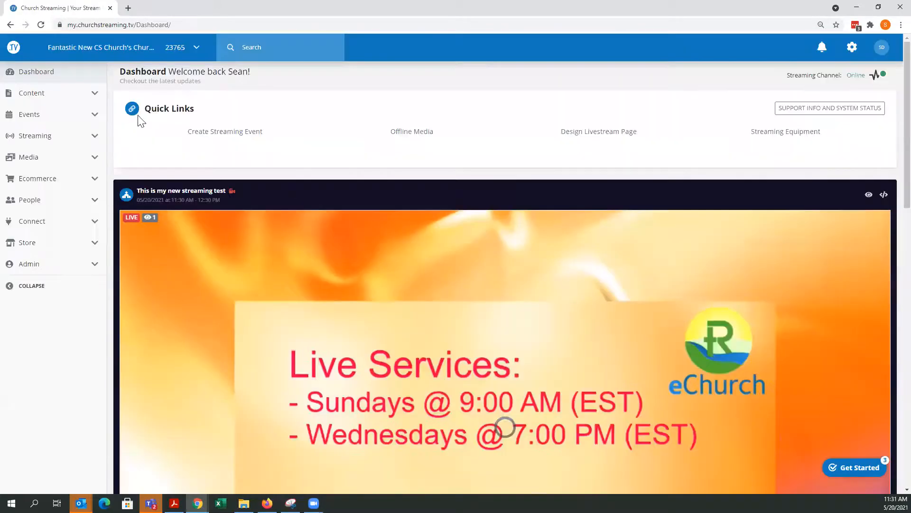
scroll(535, 351, down, 10)
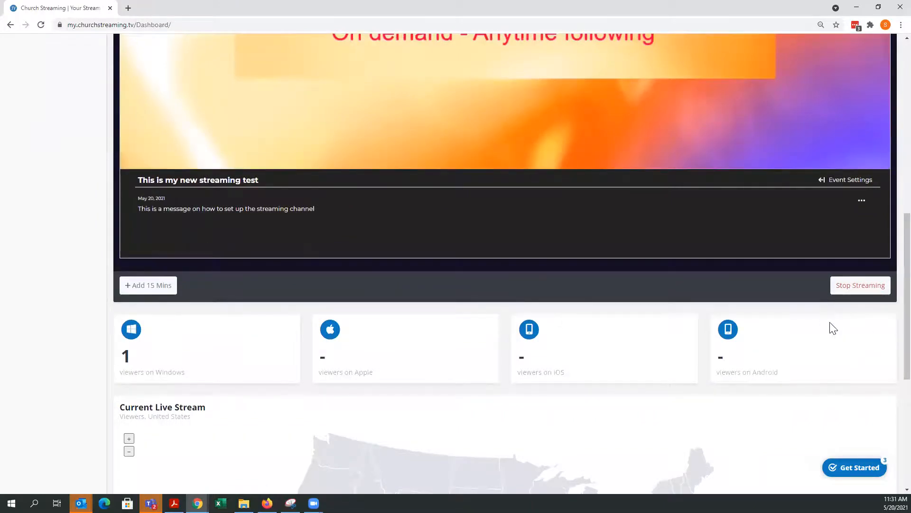
- Stop the current live stream and review the next scheduled event on the dashboard
click(849, 290)
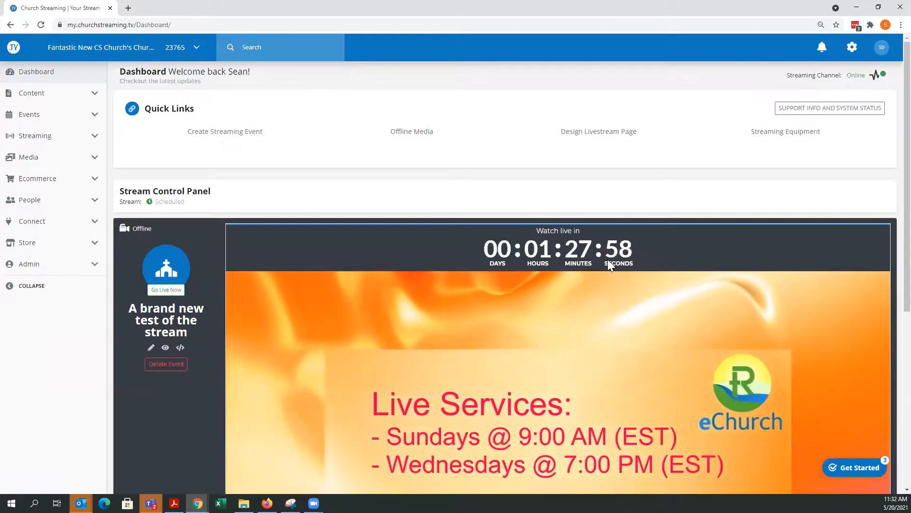
scroll(607, 259, down, 4)
scroll(610, 257, up, 3)
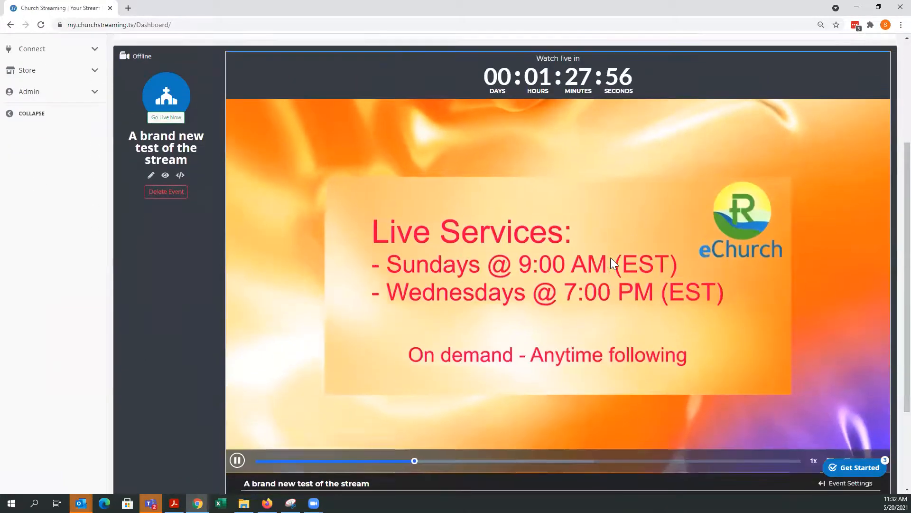
scroll(611, 257, down, 4)
scroll(632, 242, up, 4)
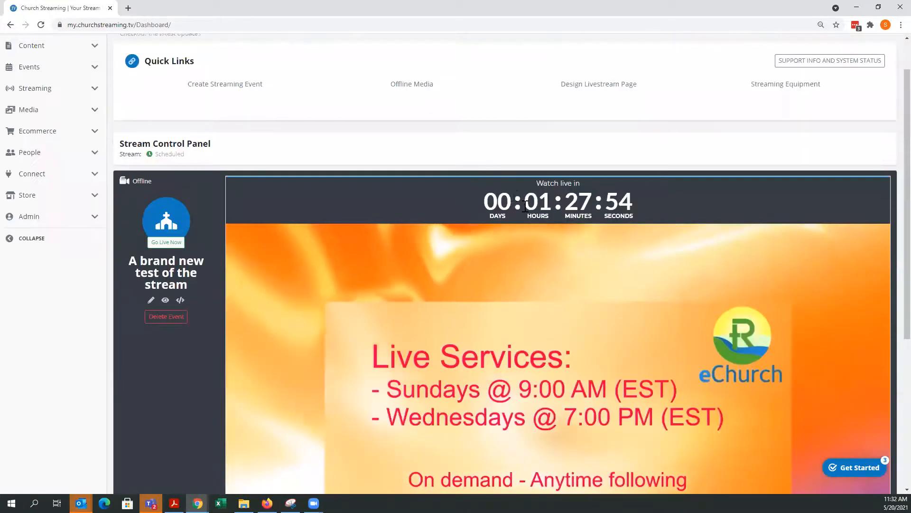
scroll(538, 281, up, 1)
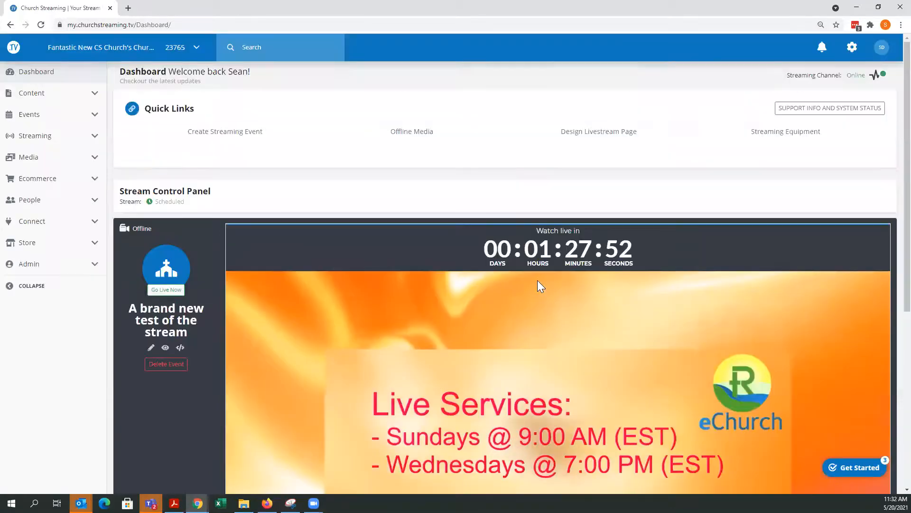
- Open the streaming events list to review the scheduled streams and their dates
scroll(538, 281, down, 6)
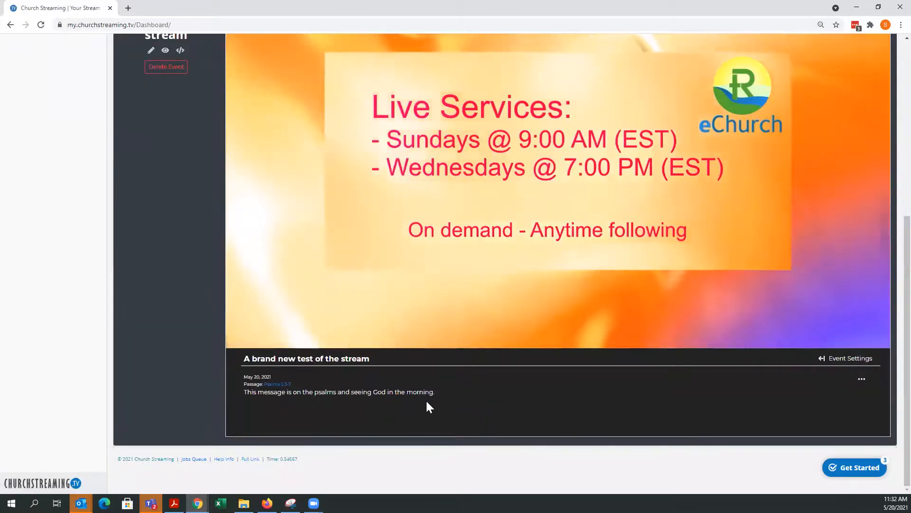
scroll(428, 401, up, 6)
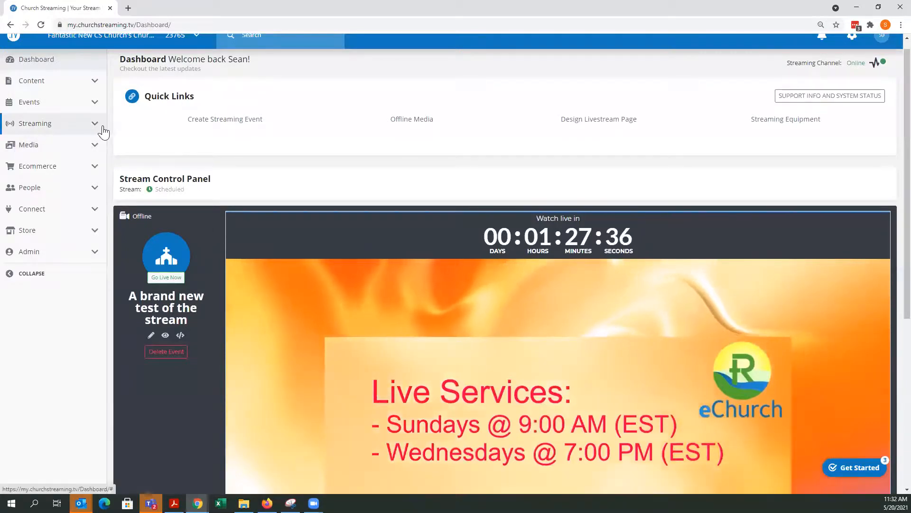
click(40, 124)
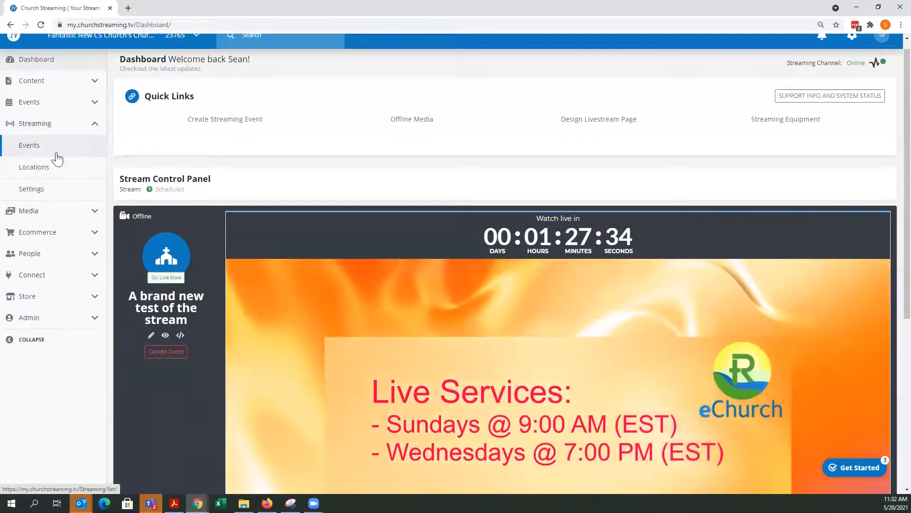
click(33, 146)
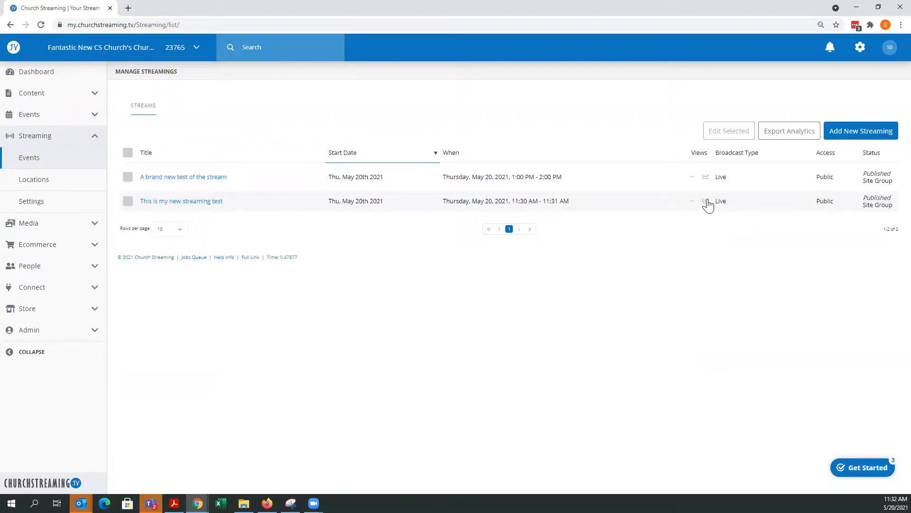
mouse_move(706, 204)
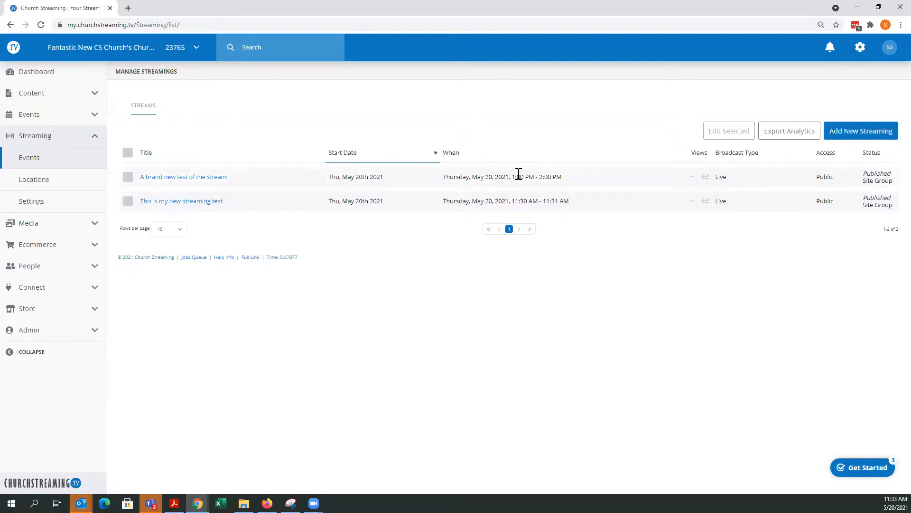
- Return to the dashboard and examine the stream control panel for the upcoming scheduled event
click(40, 75)
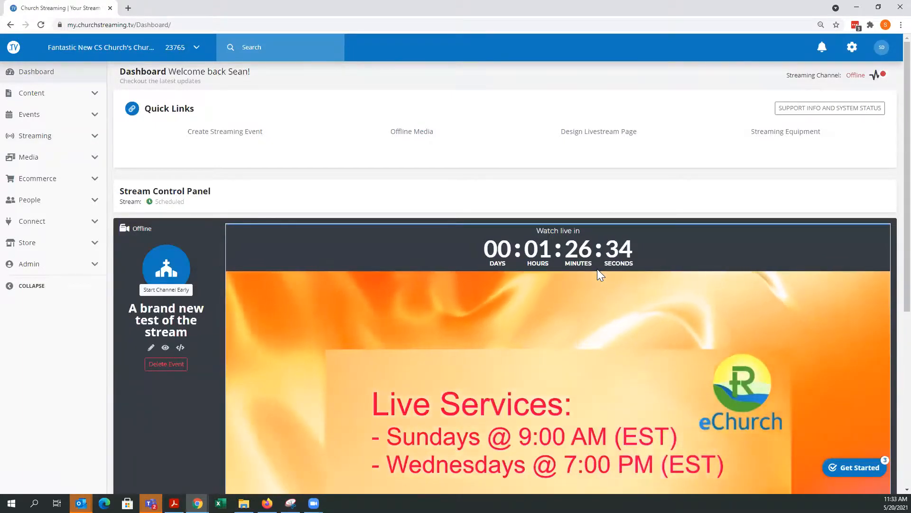
scroll(591, 280, down, 1)
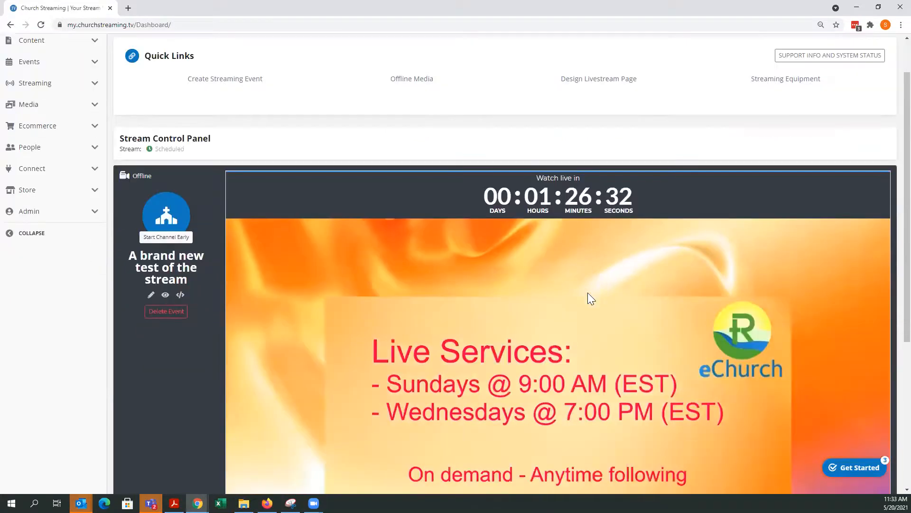
scroll(589, 290, down, 2)
scroll(541, 299, up, 3)
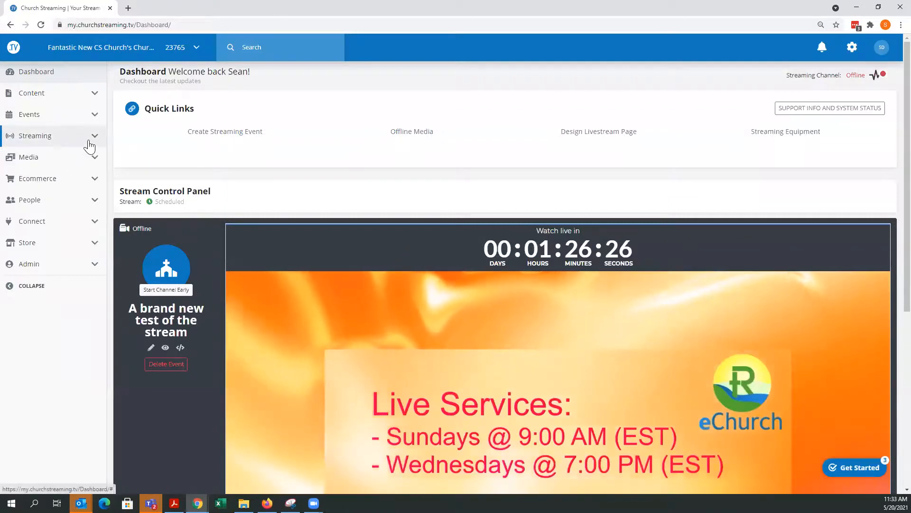
click(32, 142)
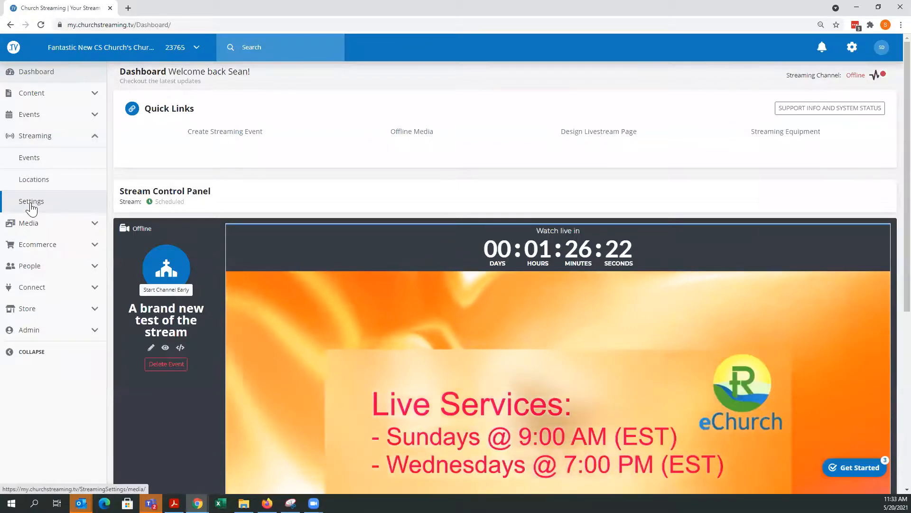
scroll(387, 281, down, 3)
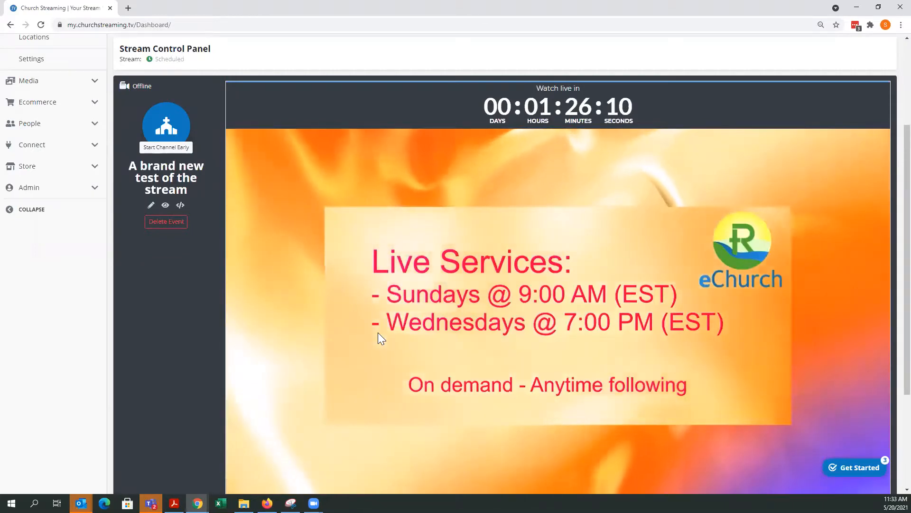
scroll(378, 331, up, 3)
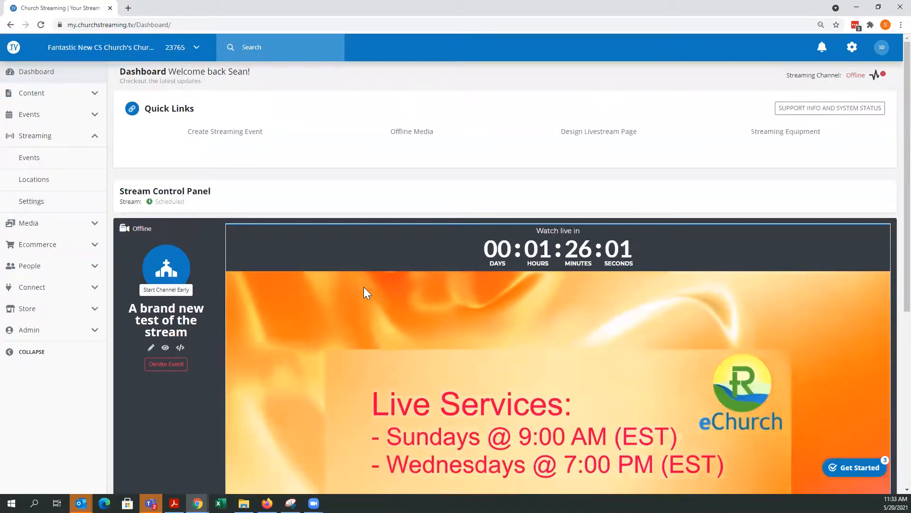
scroll(365, 285, down, 2)
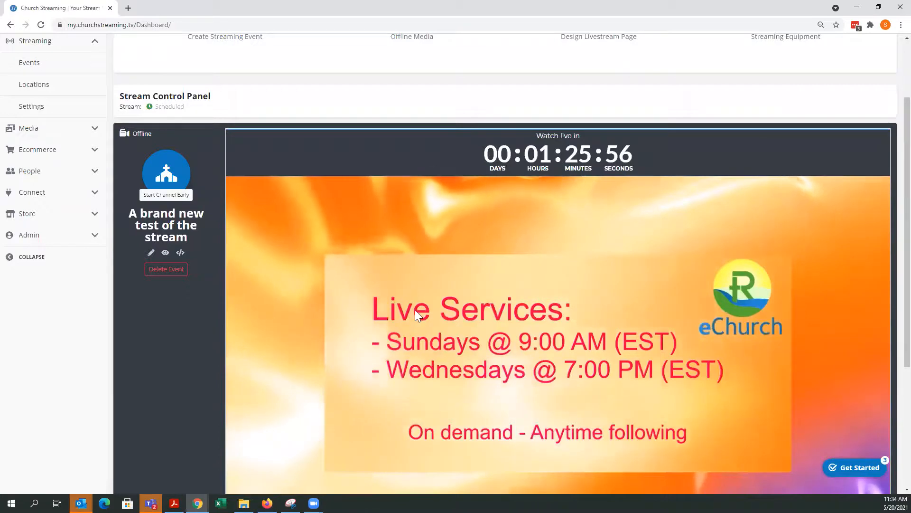
scroll(414, 315, up, 2)
- Open the 'A brand new test of the stream' event's edit page, then browse to the Sermons list
click(35, 158)
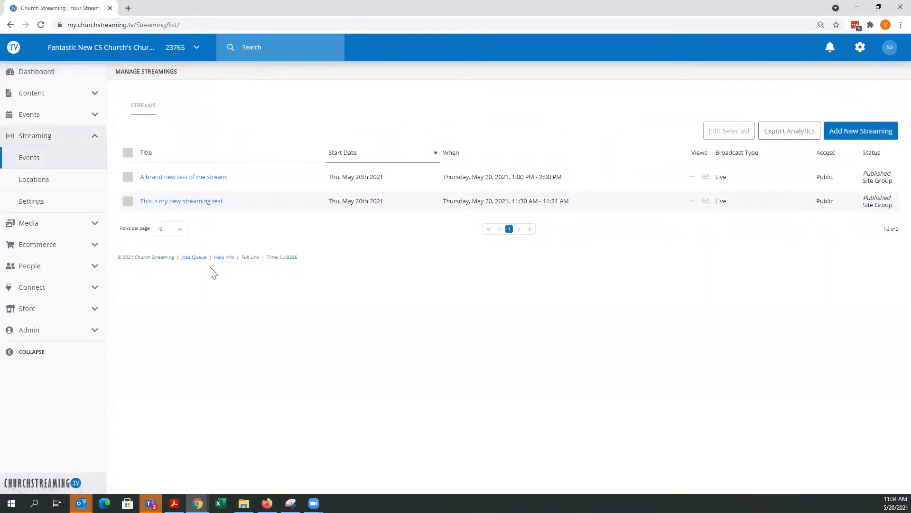
click(189, 177)
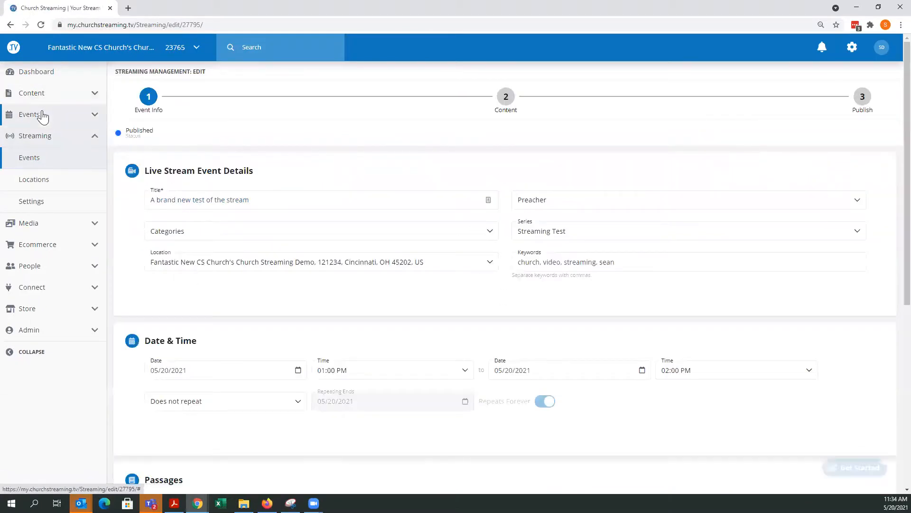
click(77, 95)
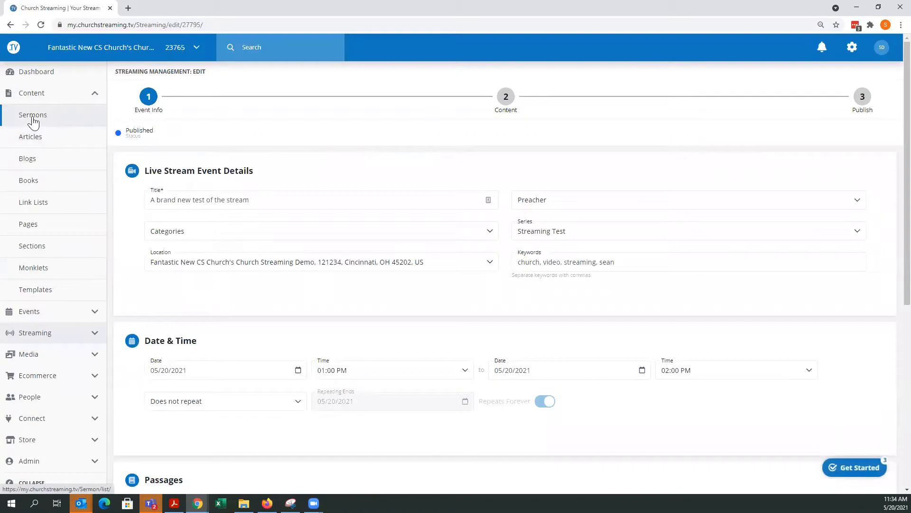
click(32, 119)
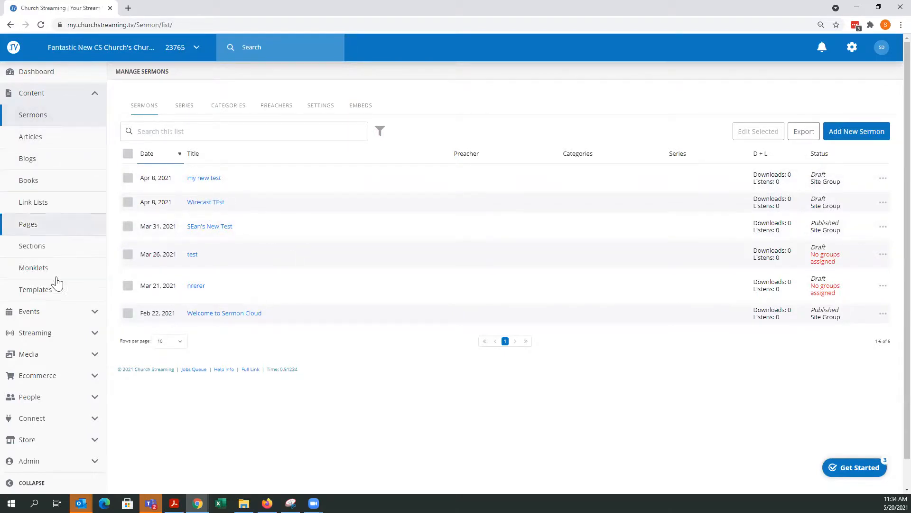
- Go back to streaming events and view the streaming Settings page with media defaults and push broadcast options
click(89, 338)
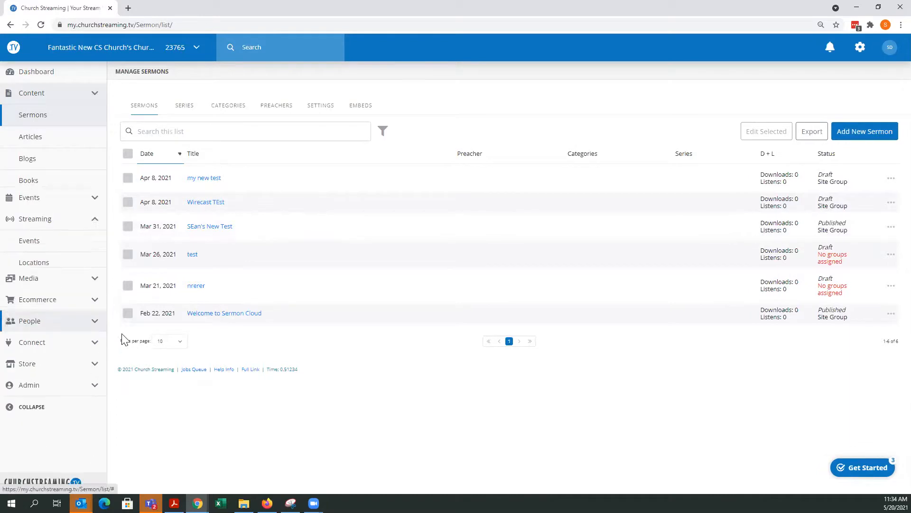
click(27, 160)
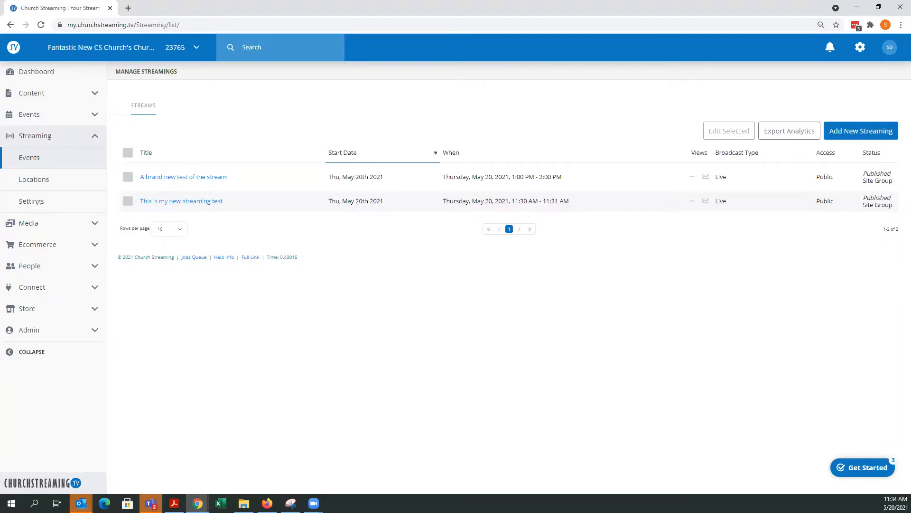
click(36, 203)
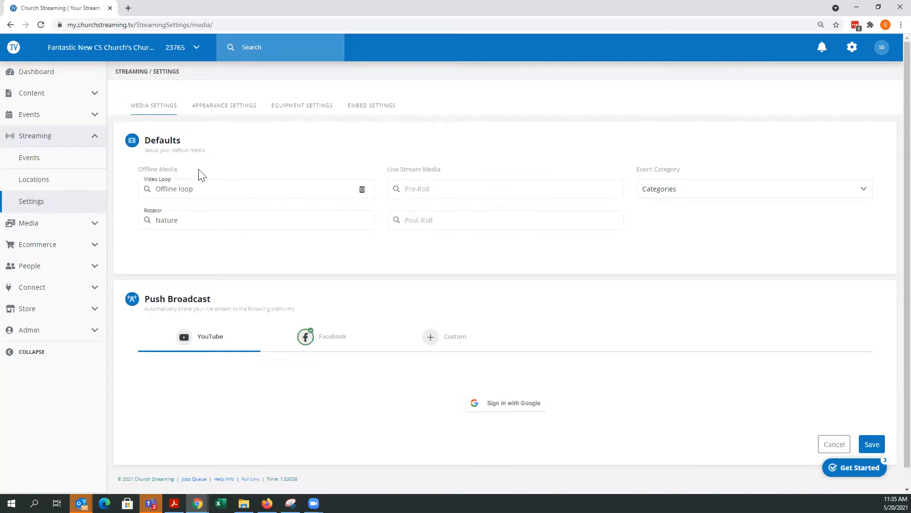
click(26, 161)
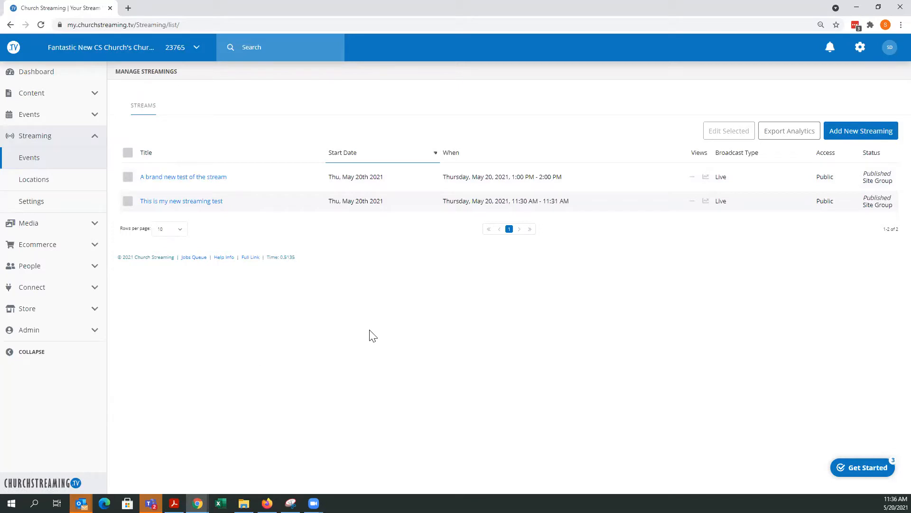
- Return to the dashboard and view the support info and system status details
click(33, 71)
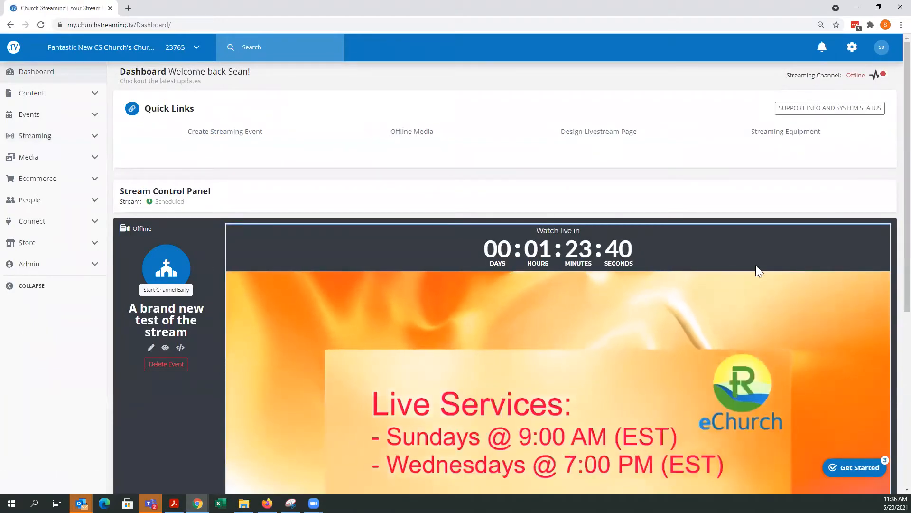
click(822, 109)
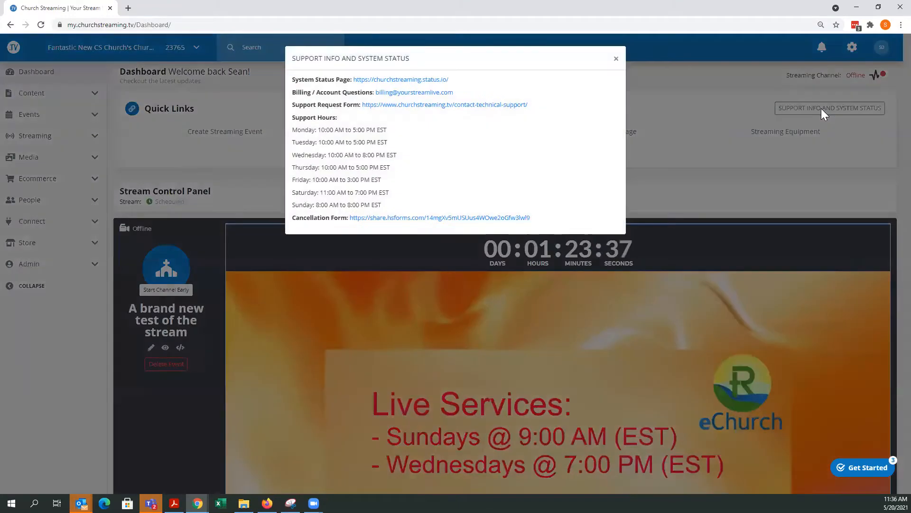
click(615, 60)
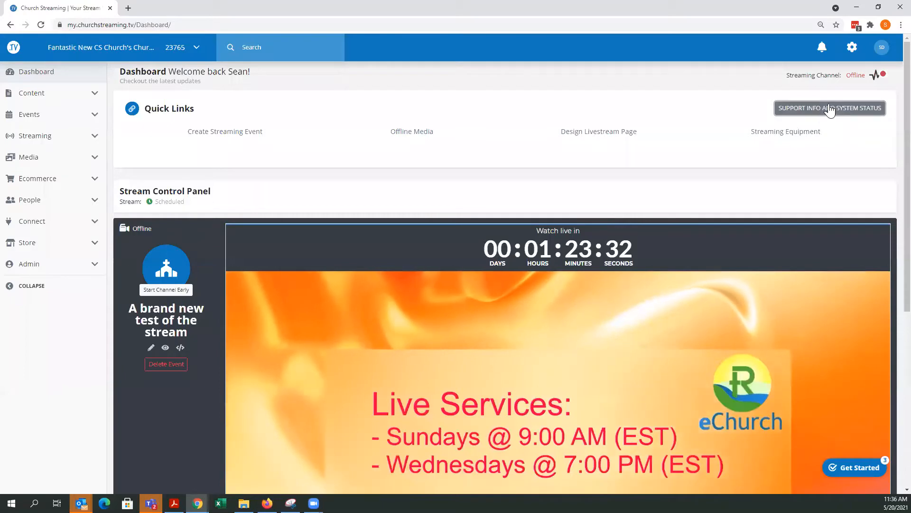
click(830, 108)
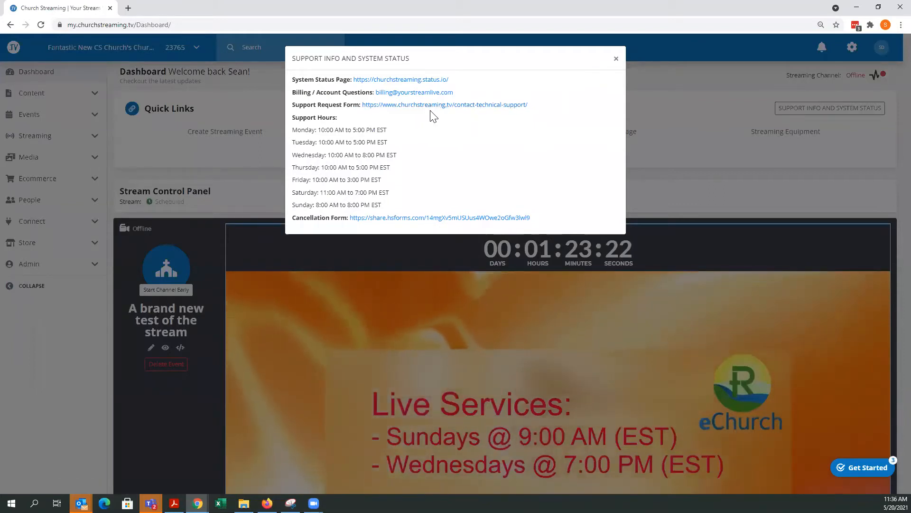
click(615, 61)
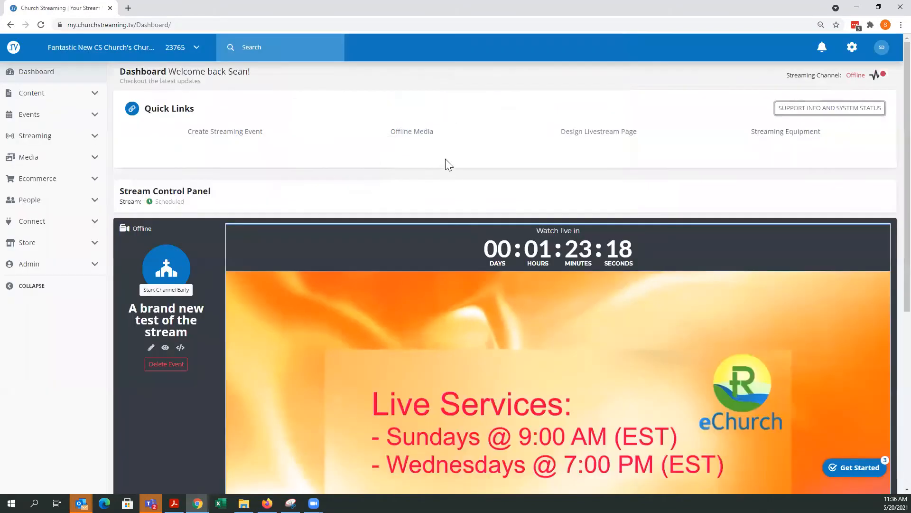